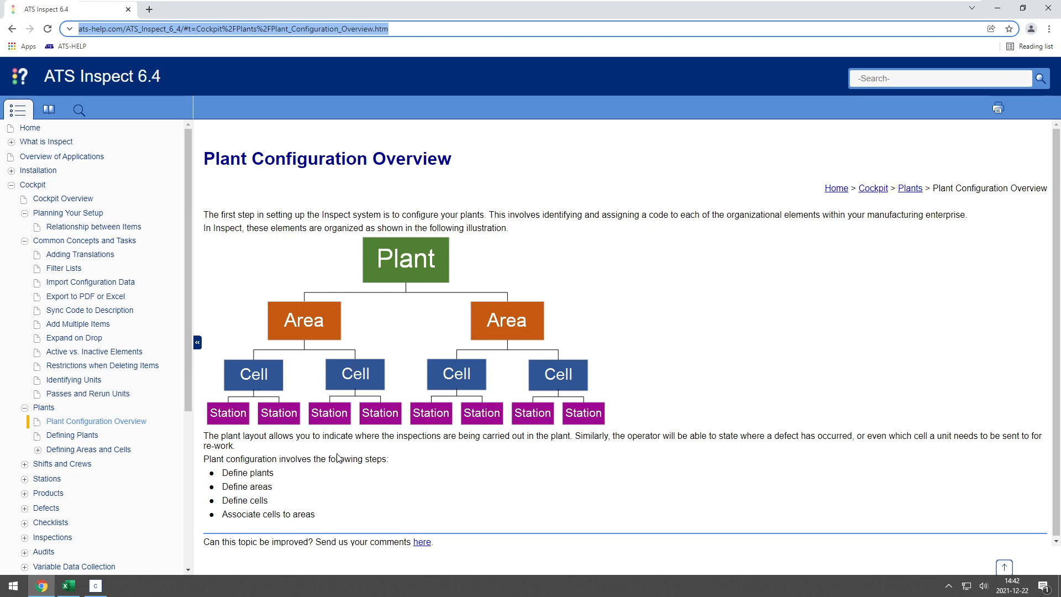
- Look up the Defining Plants help topic and expand the topics about defining areas and cells
click(65, 440)
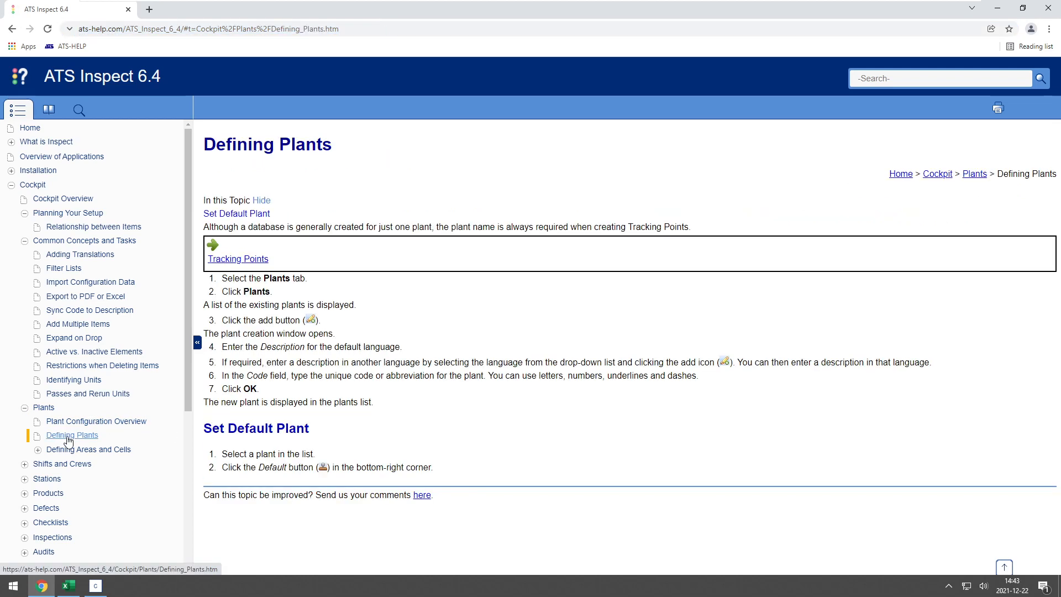
scroll(67, 439, down, 1)
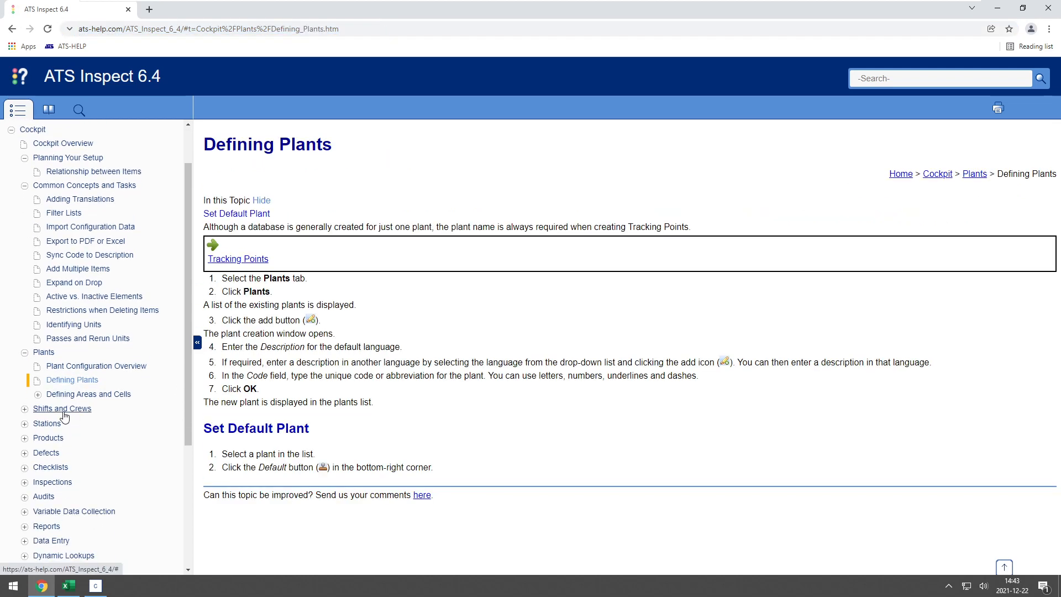
click(38, 395)
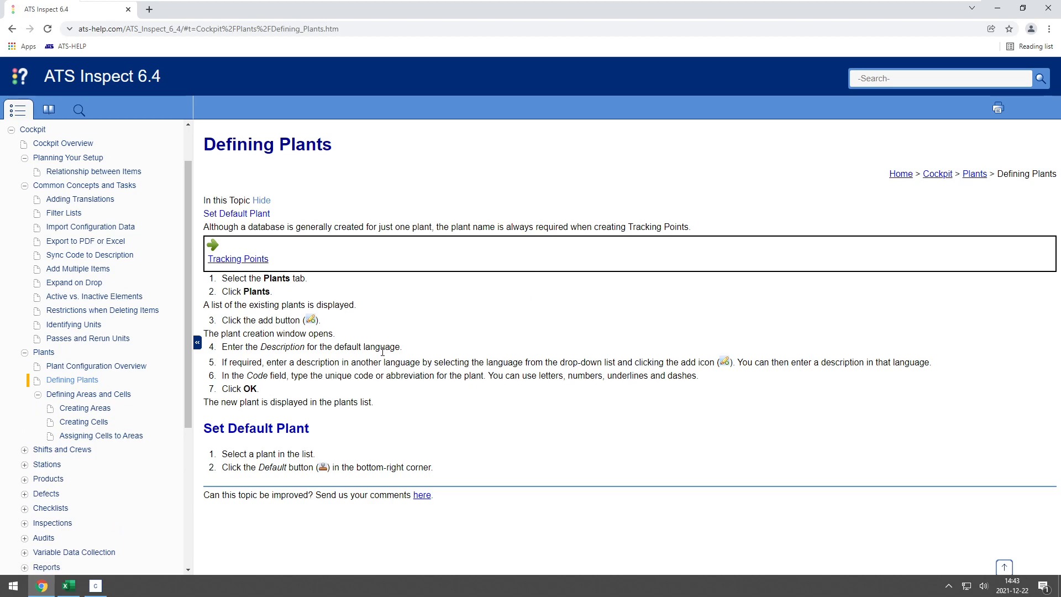
- Switch to the Excel setup workbook and review the plants planned in the Setup List sheet
click(68, 586)
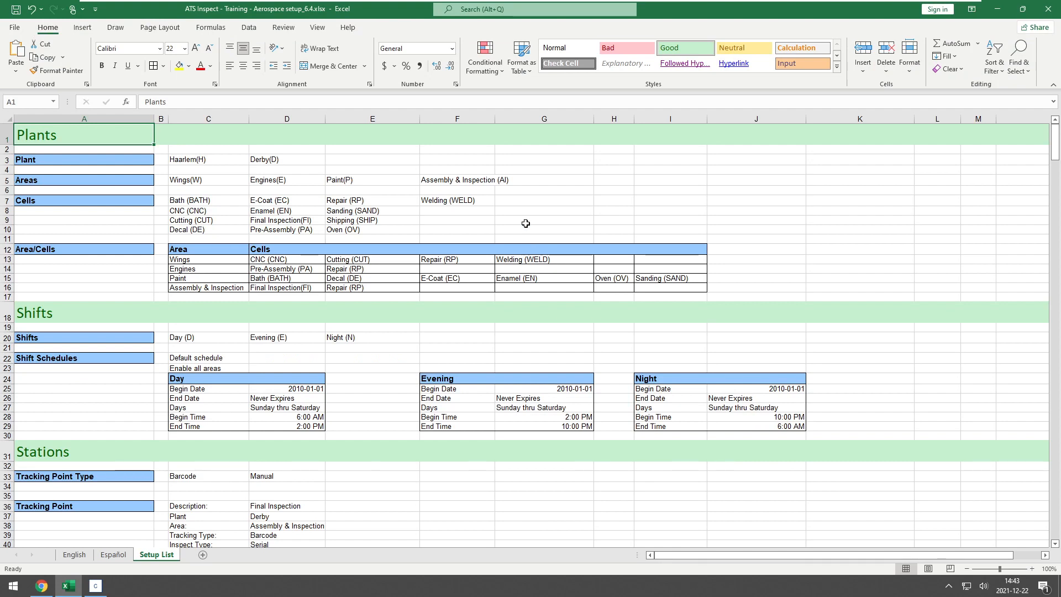
click(197, 160)
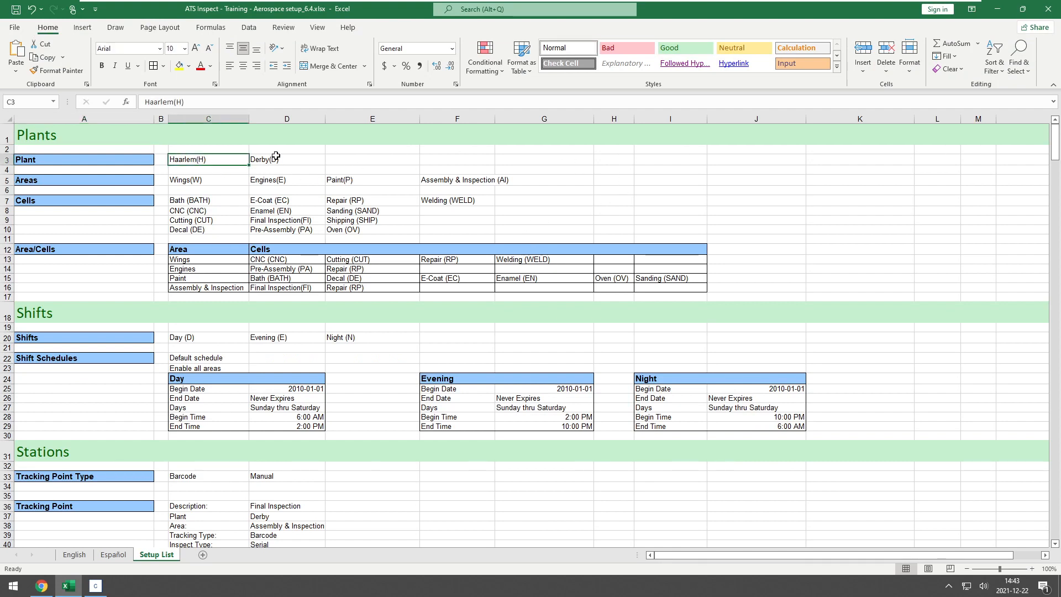
click(178, 149)
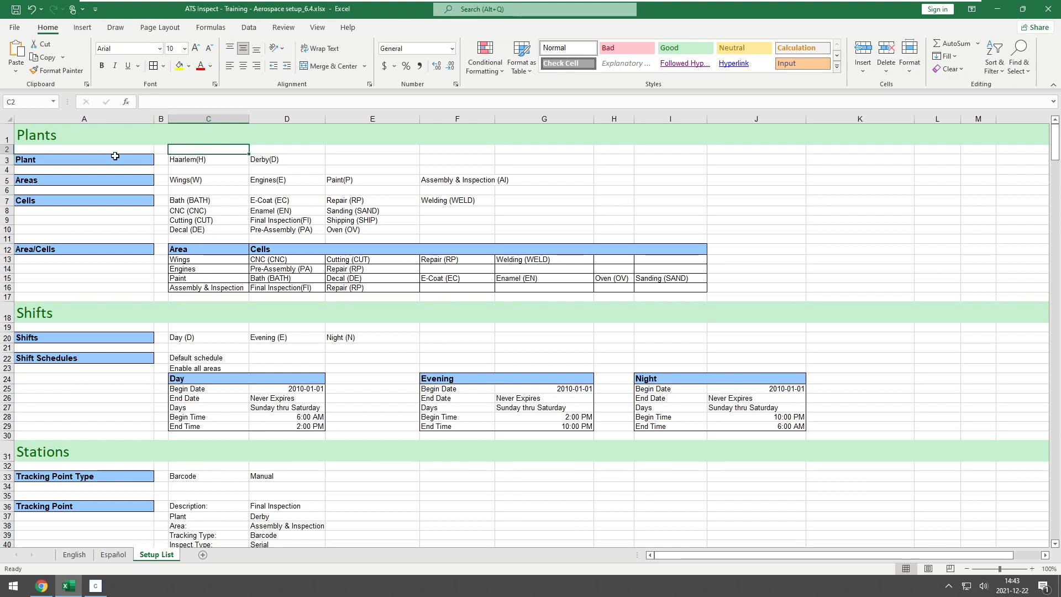
click(113, 150)
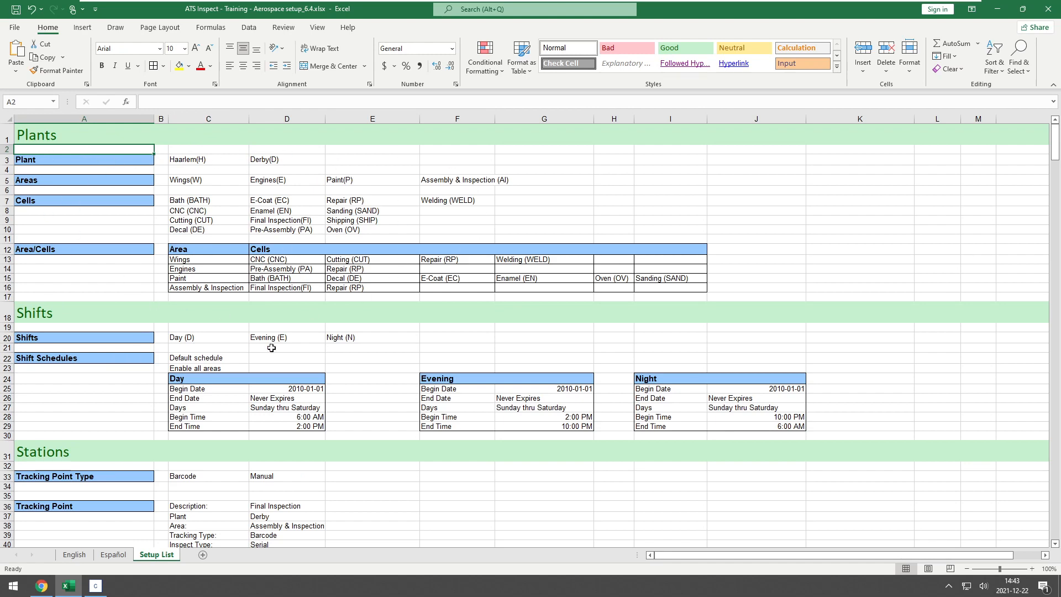
- Switch to Inspect Cockpit and add a plant with the description Derby and code DB to the plants list
click(96, 587)
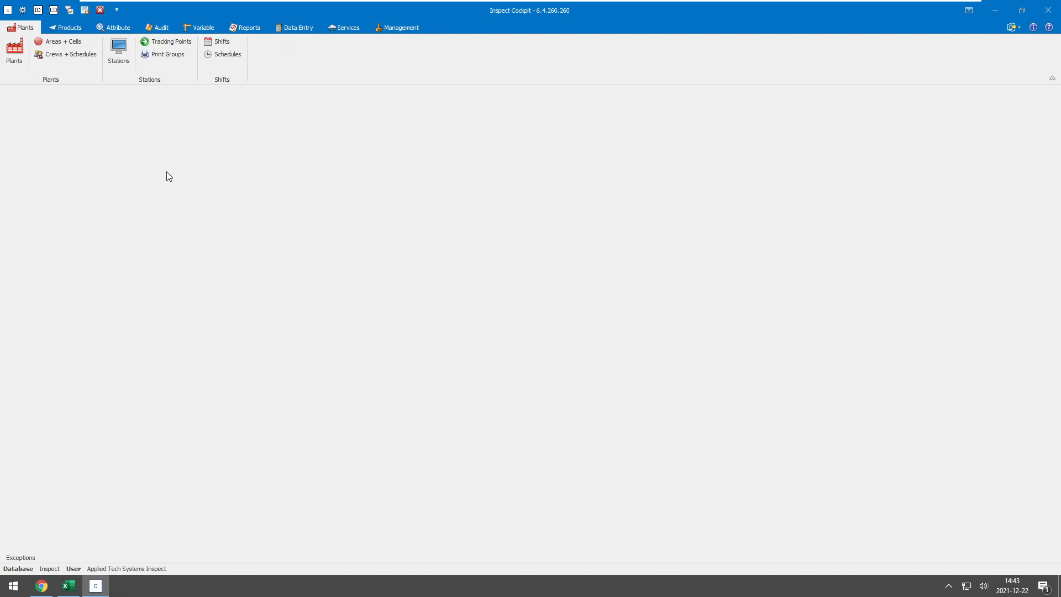
click(17, 52)
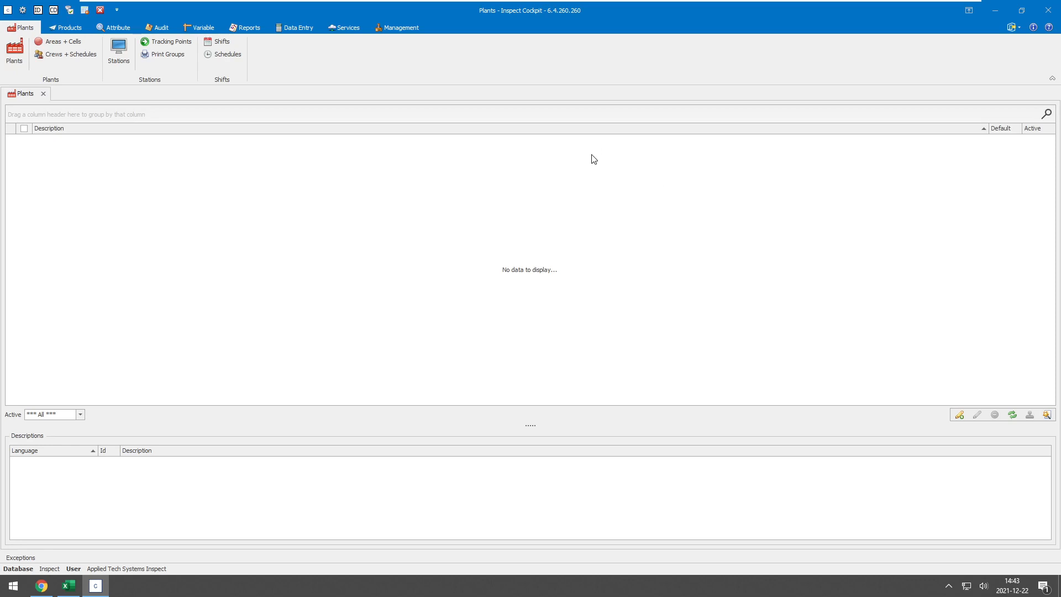
click(959, 416)
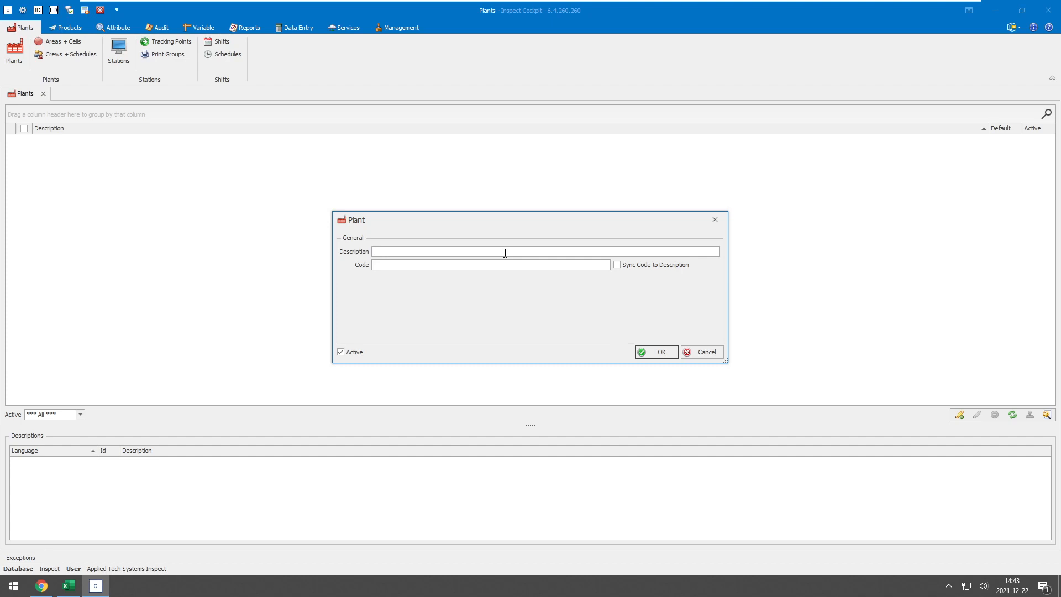
text(Dervbyby)
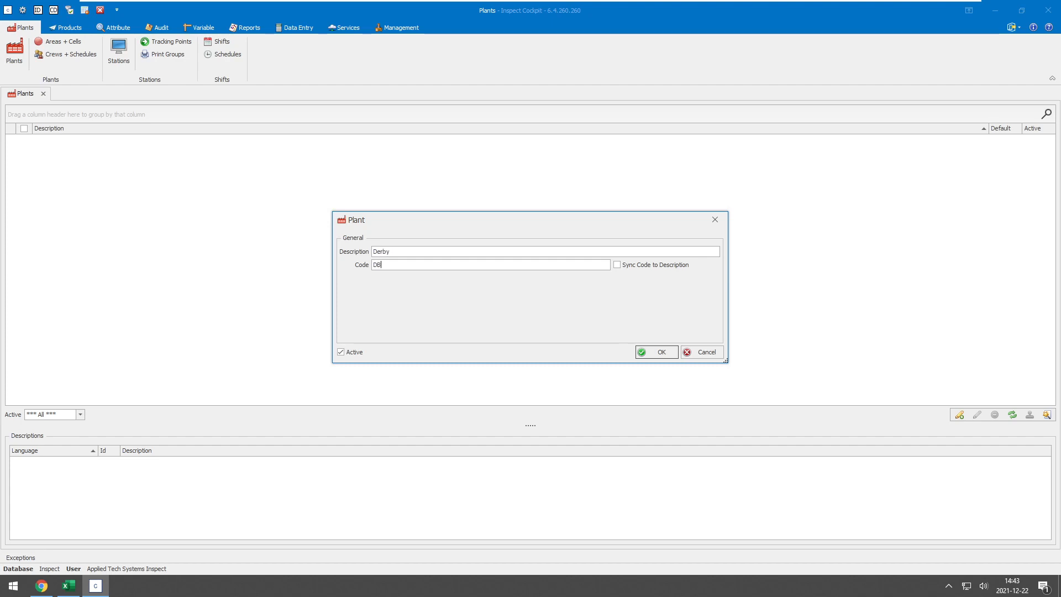
key(Return)
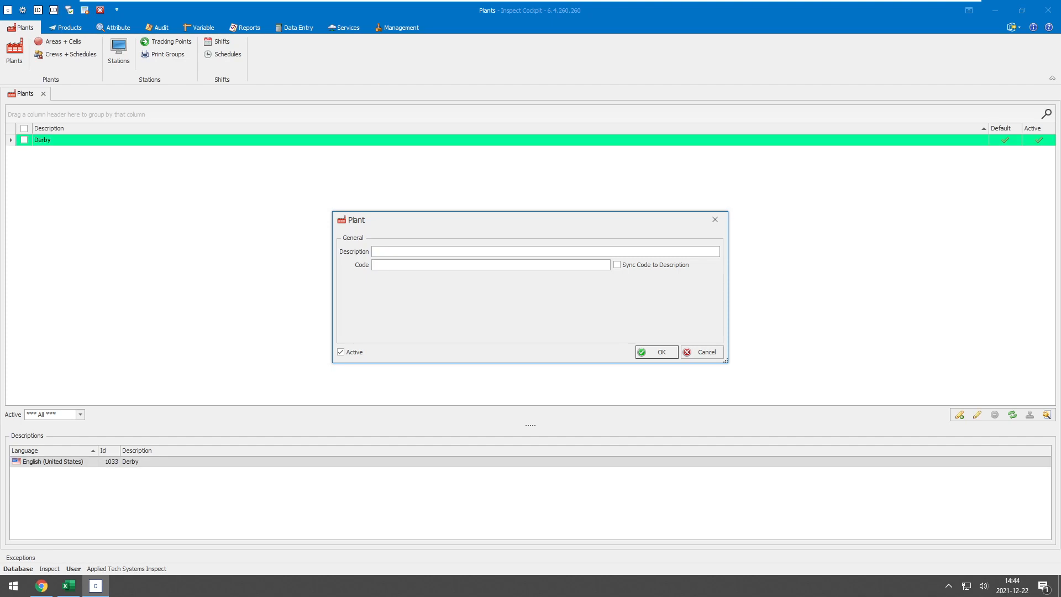
- Add a second plant named Nuneaton, finish adding plants and open the Areas + Cells setup
text(Nuneaton)
key(Return)
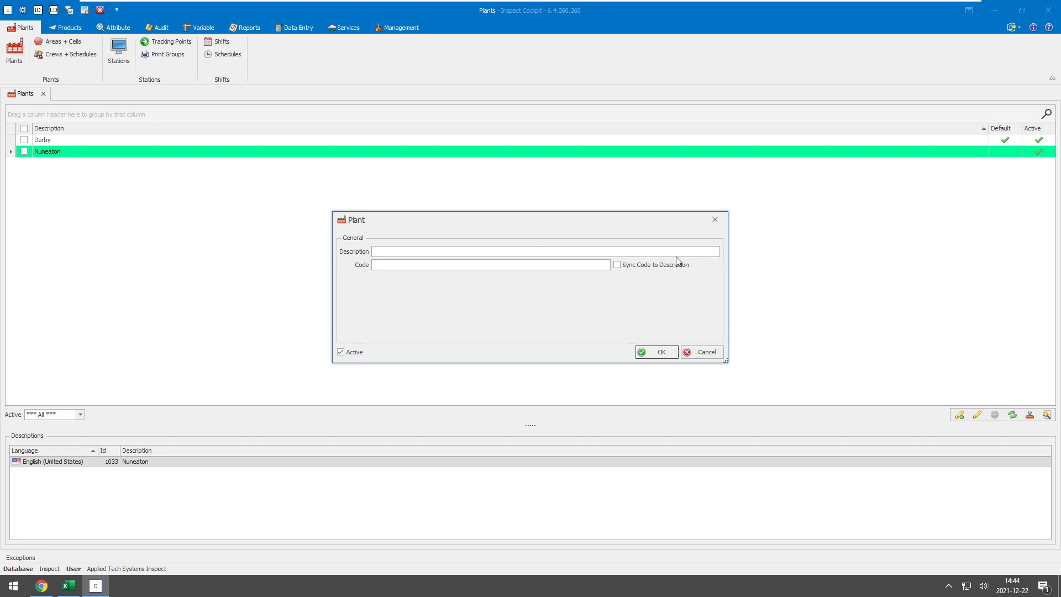
click(716, 221)
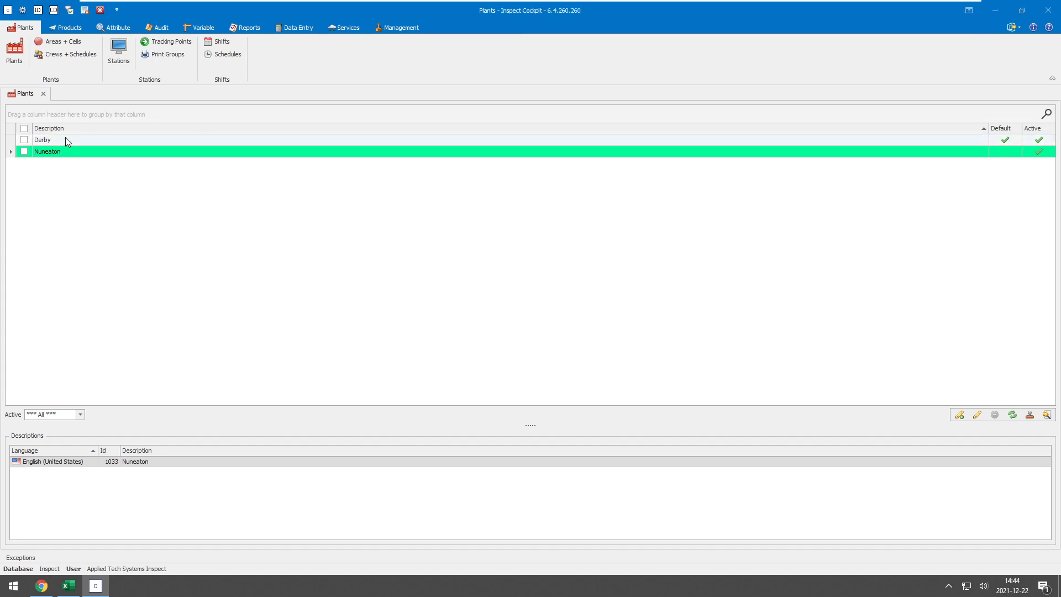
click(51, 141)
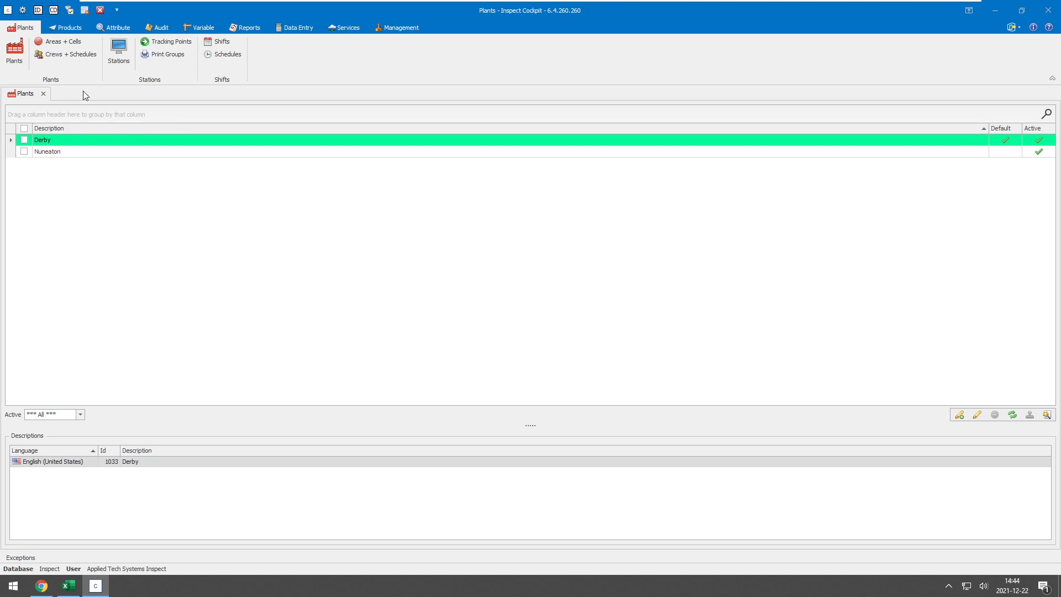
click(55, 40)
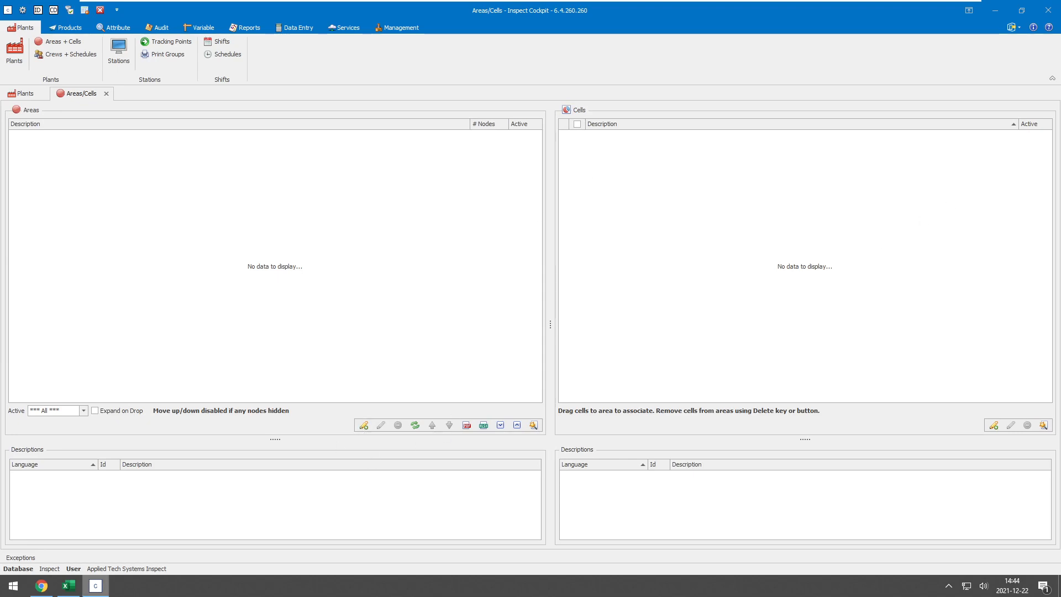
- Switch to the Excel workbook and review the planned areas and cells in the Setup List
click(68, 586)
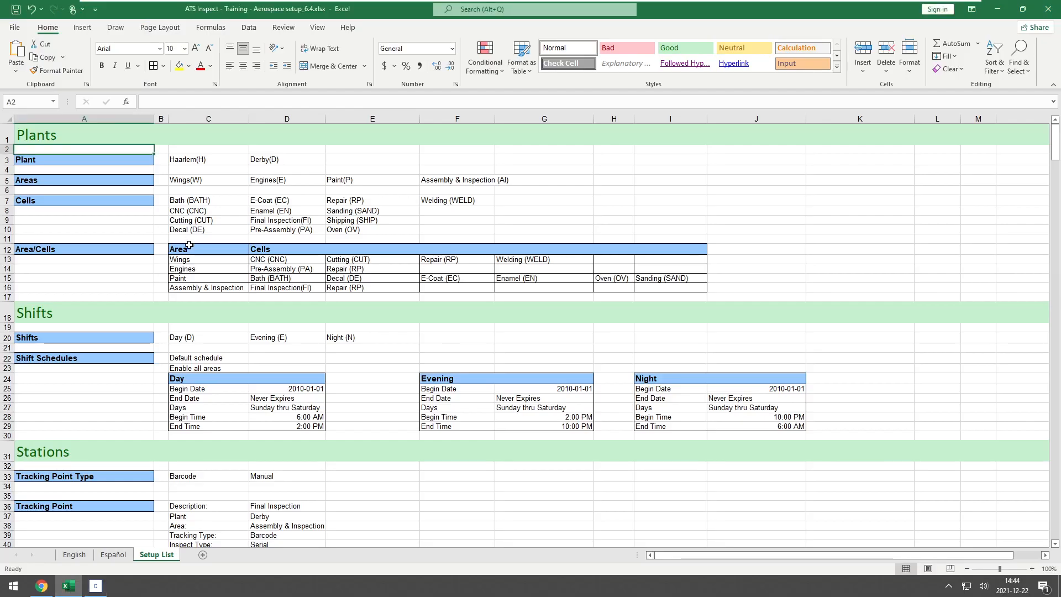
click(187, 178)
click(468, 178)
click(213, 200)
click(453, 202)
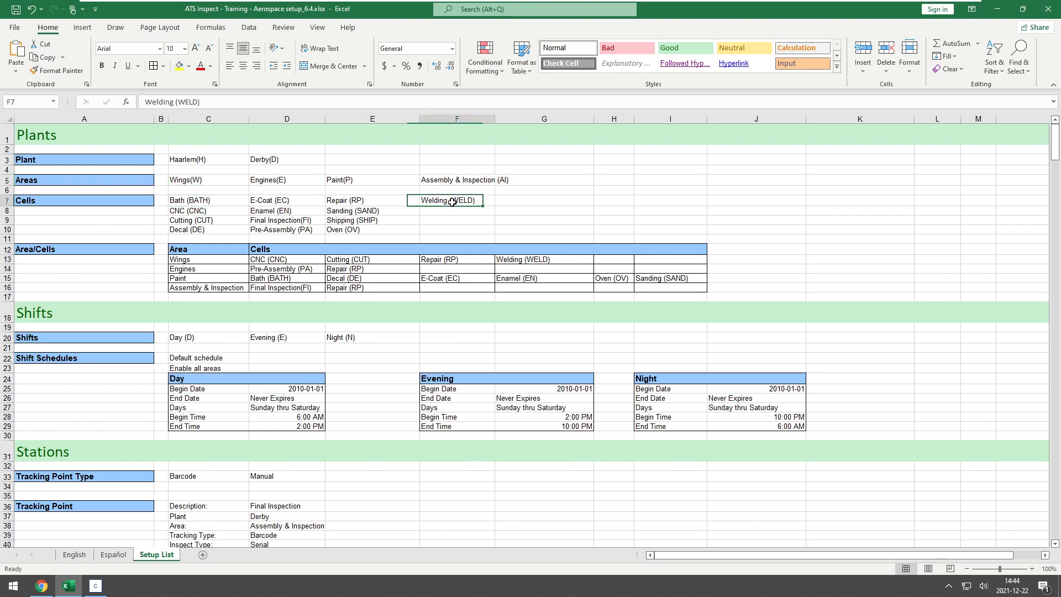
- Examine the Area/Cells table for the cells assigned to the Wings area and the start of the Engines row
click(193, 262)
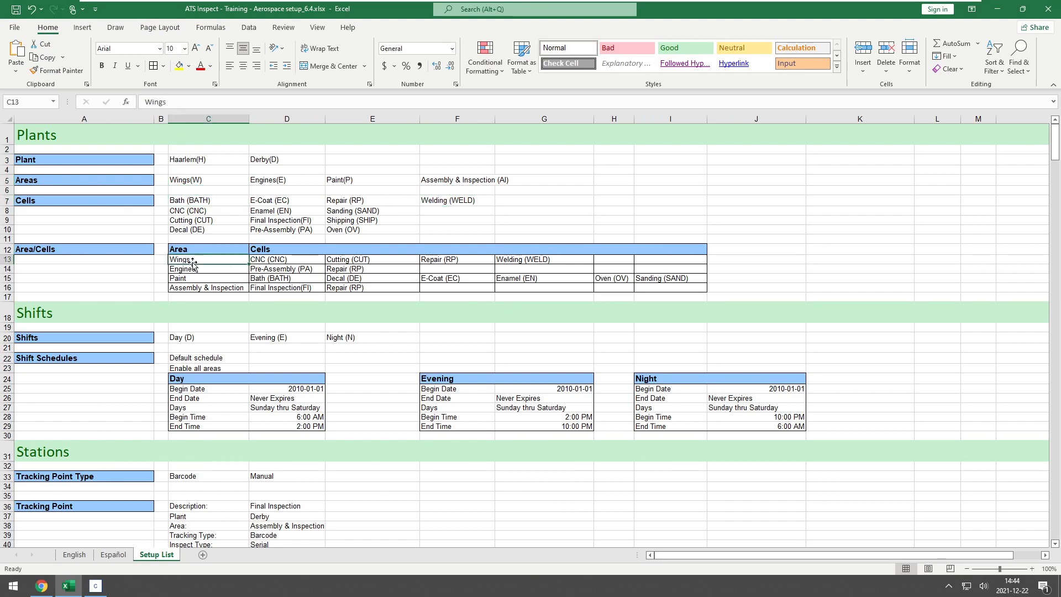
click(287, 264)
click(357, 262)
click(439, 260)
click(520, 258)
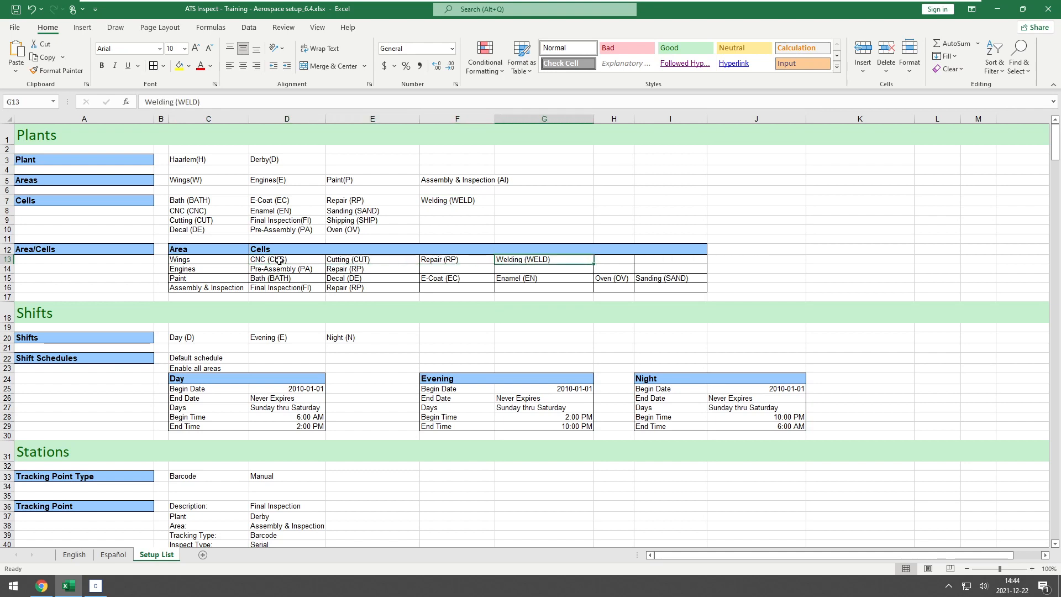
click(191, 269)
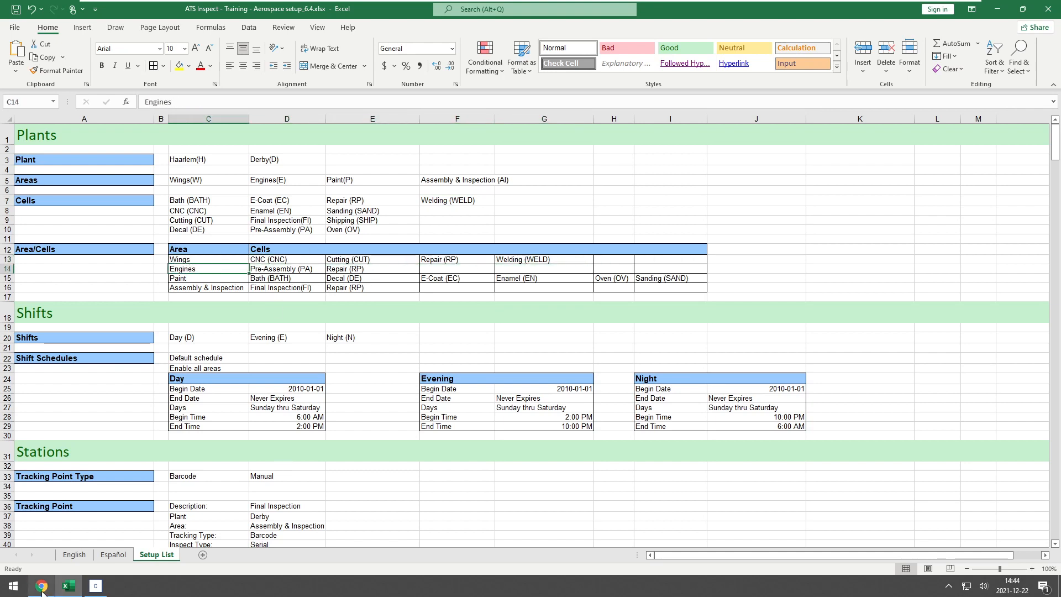
- Switch back to Inspect Cockpit and create an area with the description Wings and code W
click(95, 585)
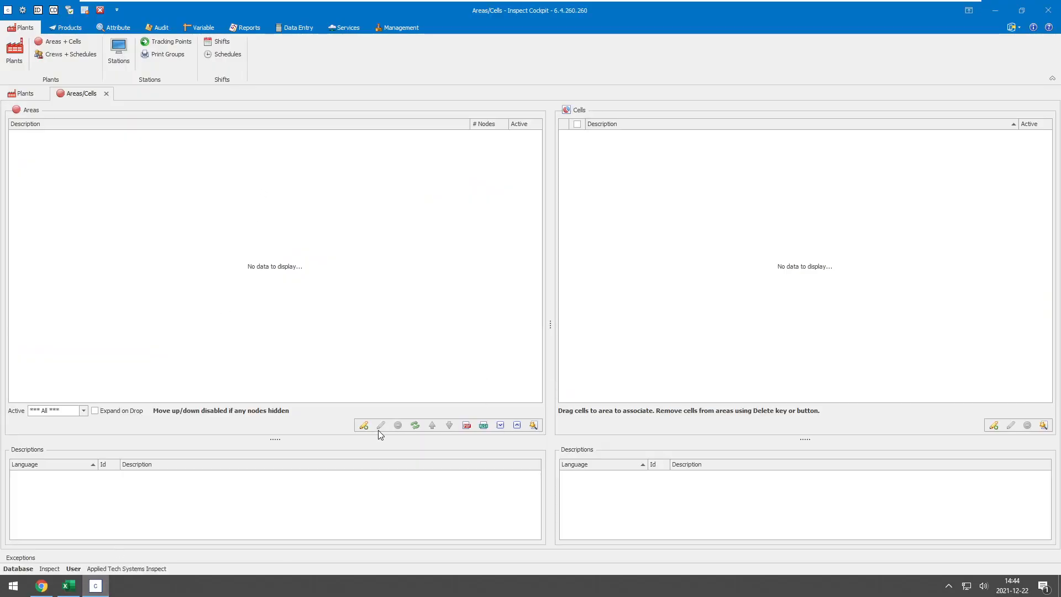
click(363, 425)
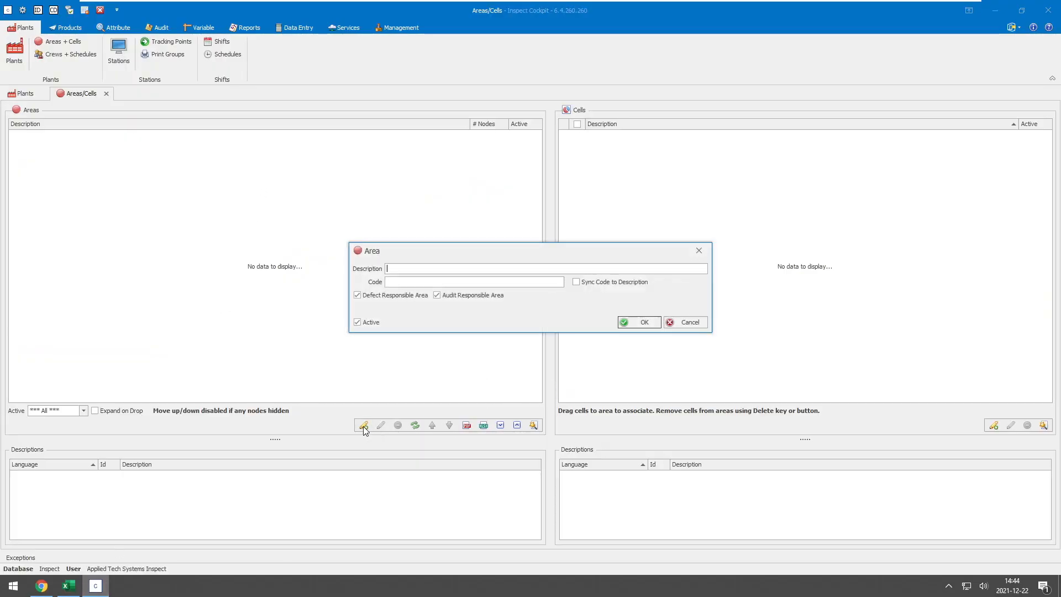
text(Wings)
key(Tab)
text(W)
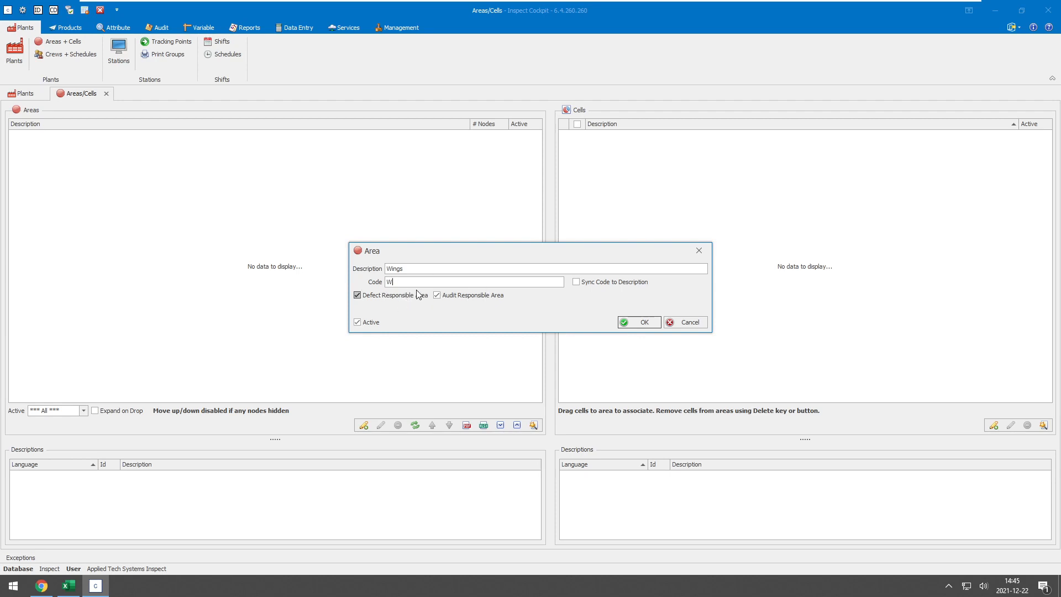
click(633, 324)
- Create two more areas named Engines and Paint
text(Engine)
key(Return)
text(Paint)
key(Return)
- Create the area Assembly & Inspection with code A&I and finish adding areas
text(sem)
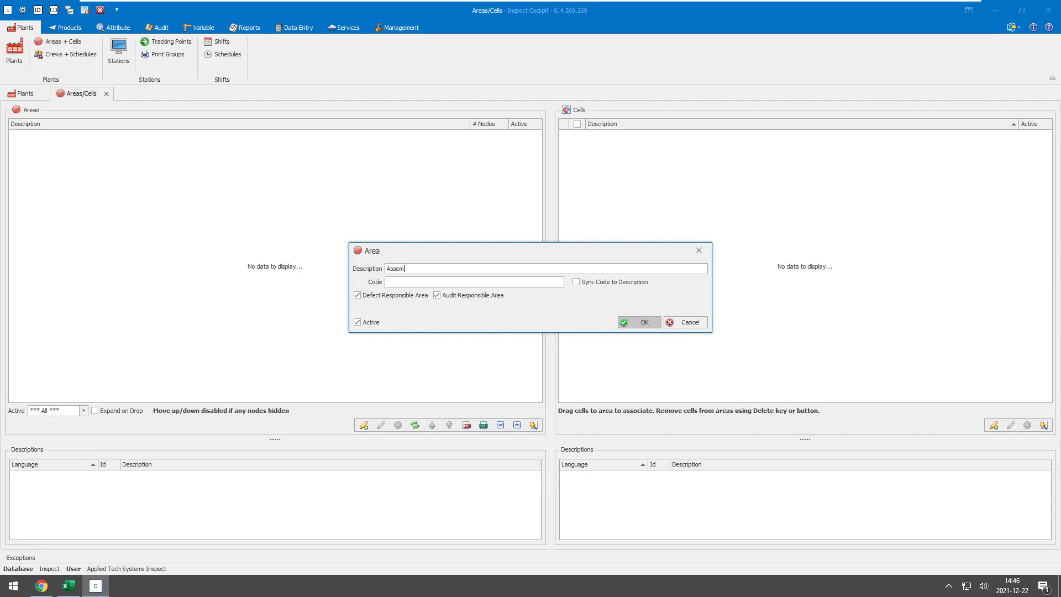
text(bly & InspectioA&I)
key(Return)
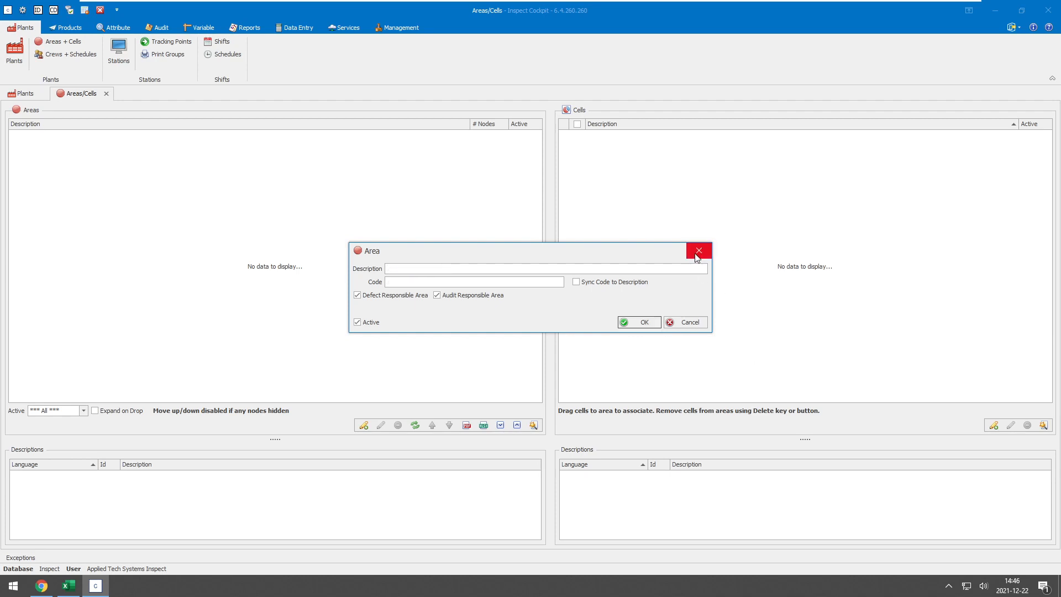
click(697, 255)
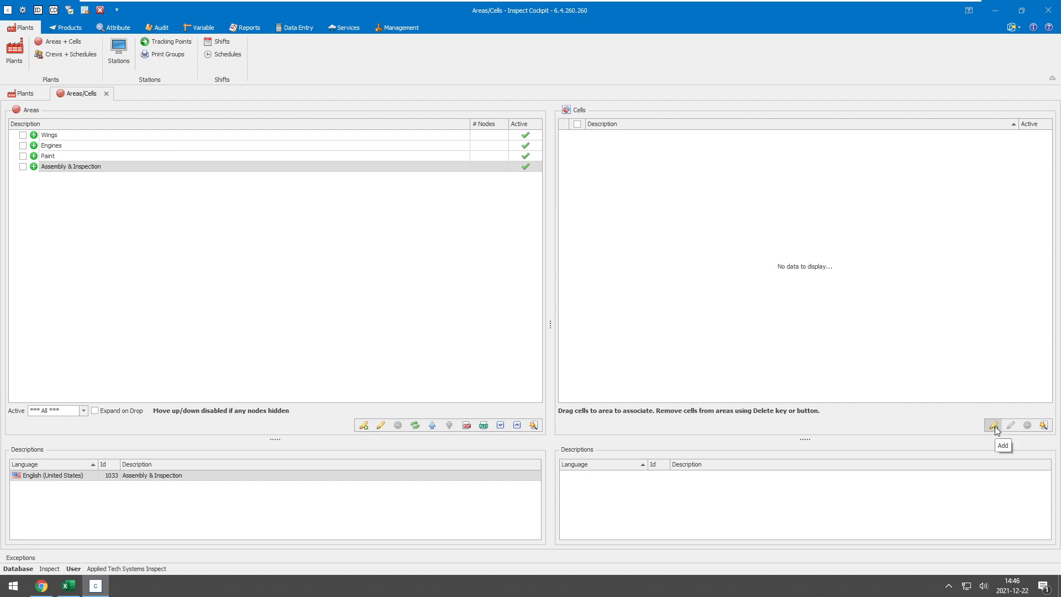
- Create the cells Bath with code BATH and CNC with code CNC
click(993, 425)
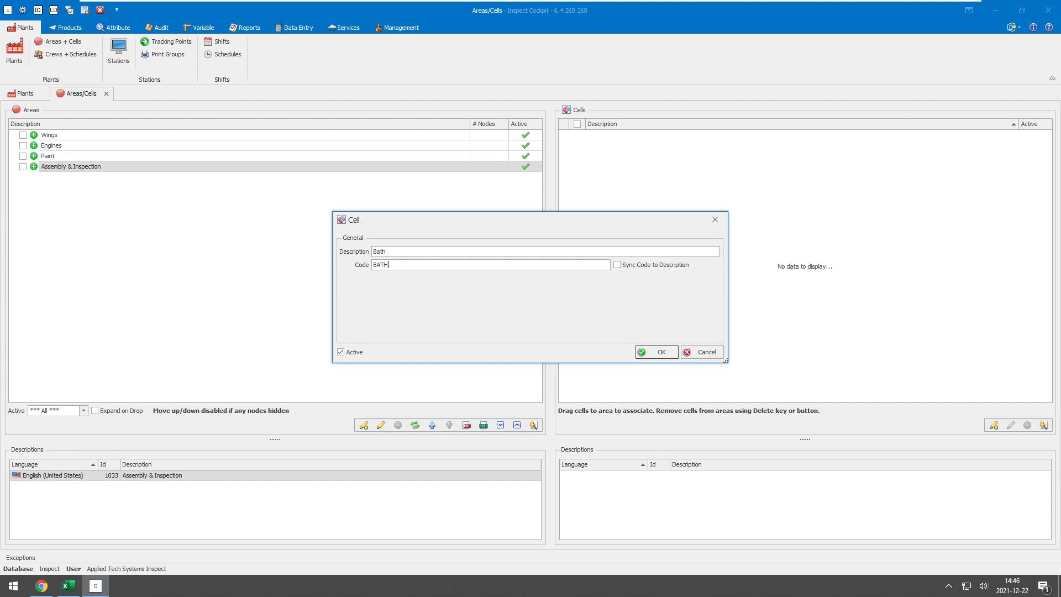
key(Return)
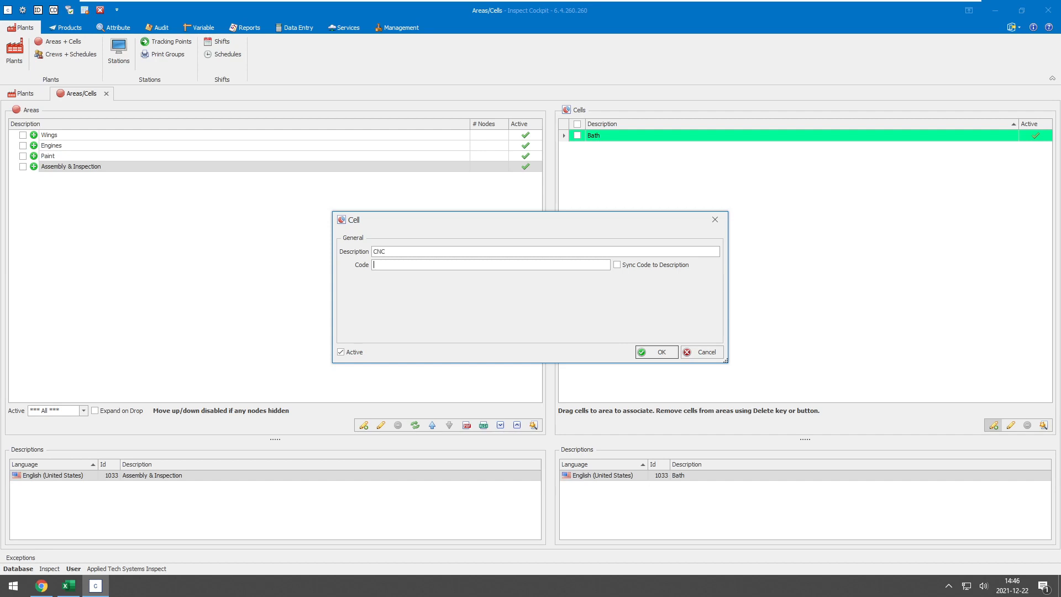
text(CNC)
key(Return)
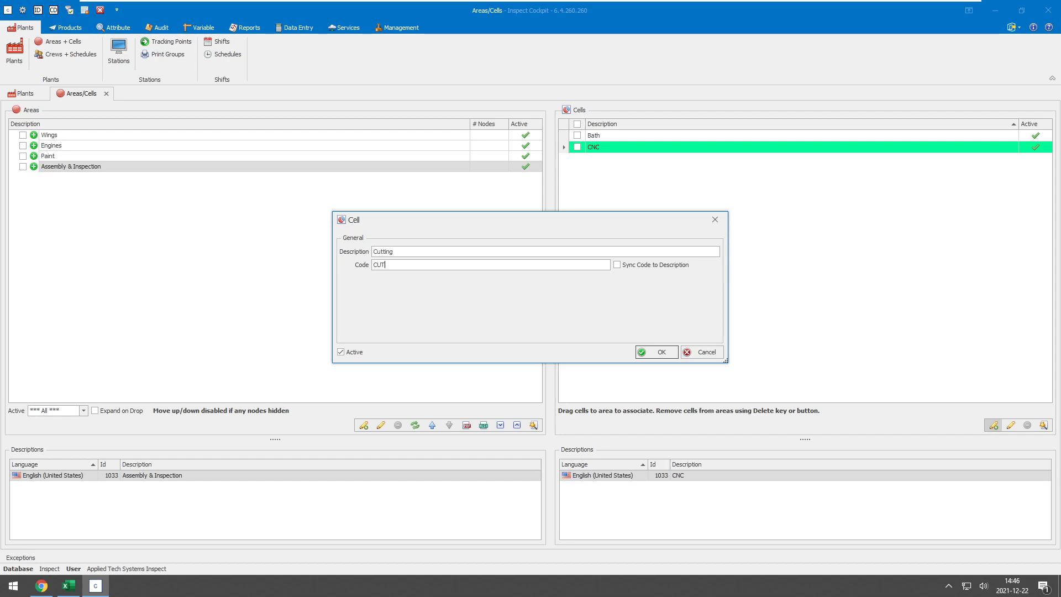
- Create the cells Cutting with code CUT and Decal with code DE
key(Return)
text(DE)
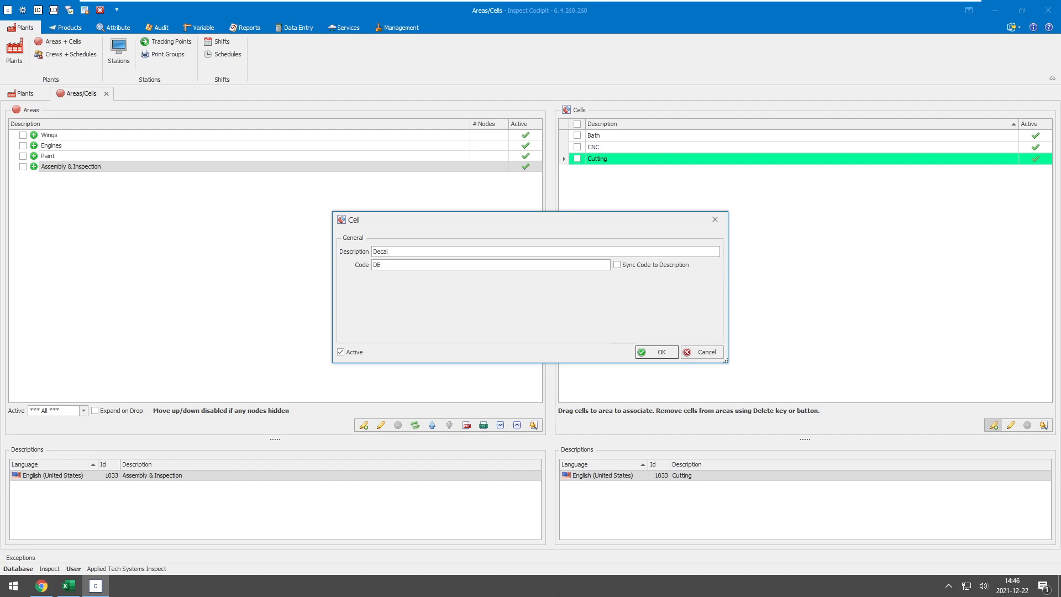
key(Return)
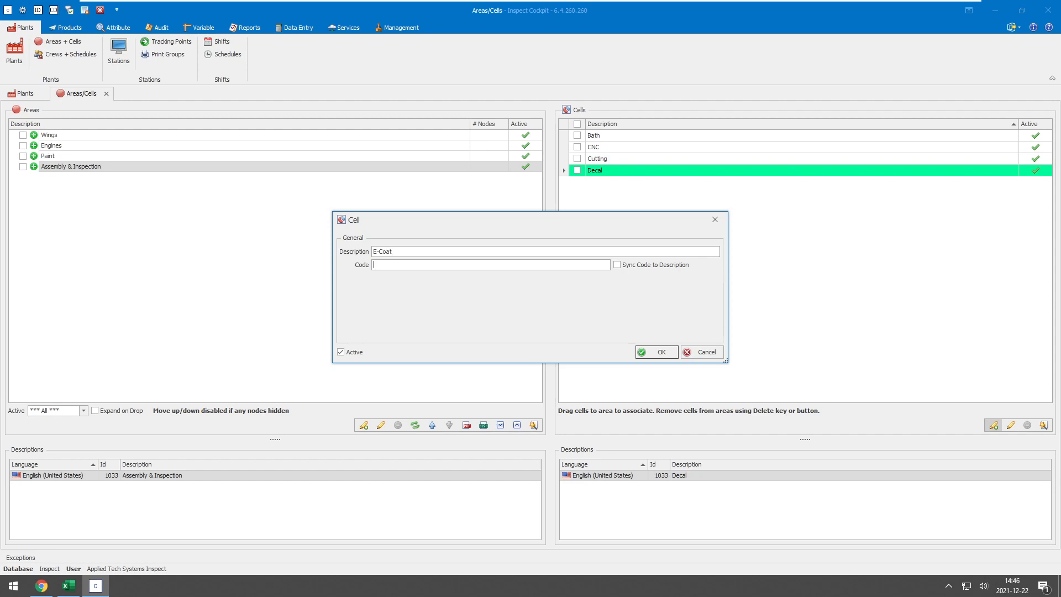
- Create the cell E-Coat and the cell Enamel with code EN
key(Return)
text(Enamekl)
key(shift+Tab)
key(Right)
key(Tab)
text(EN)
key(Return)
- Create the cells Final Inspection with code FI and Pre-Assembly with code PA
text(Fina)
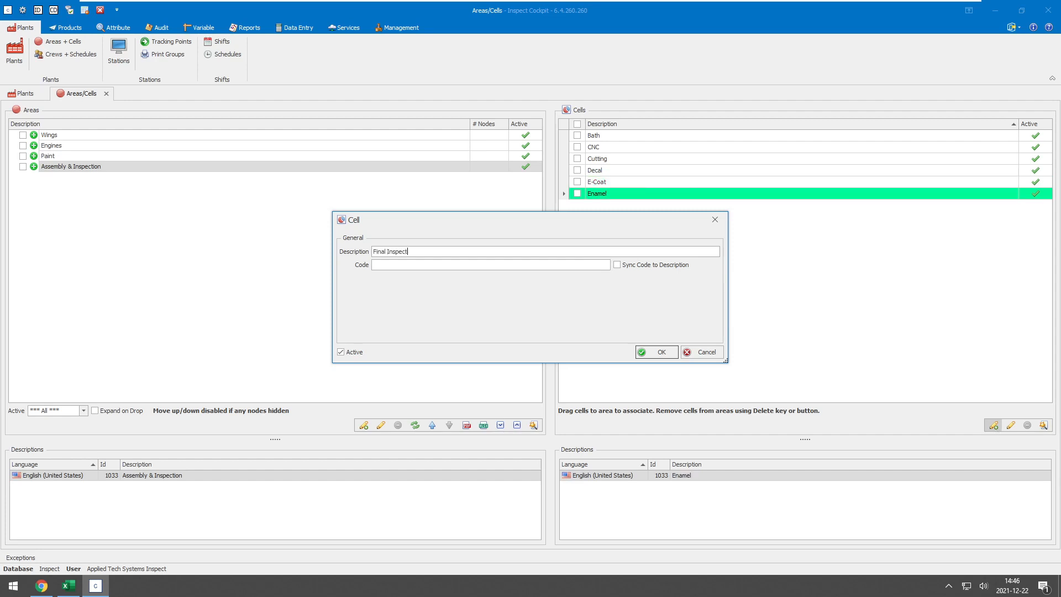
text(FI)
key(Return)
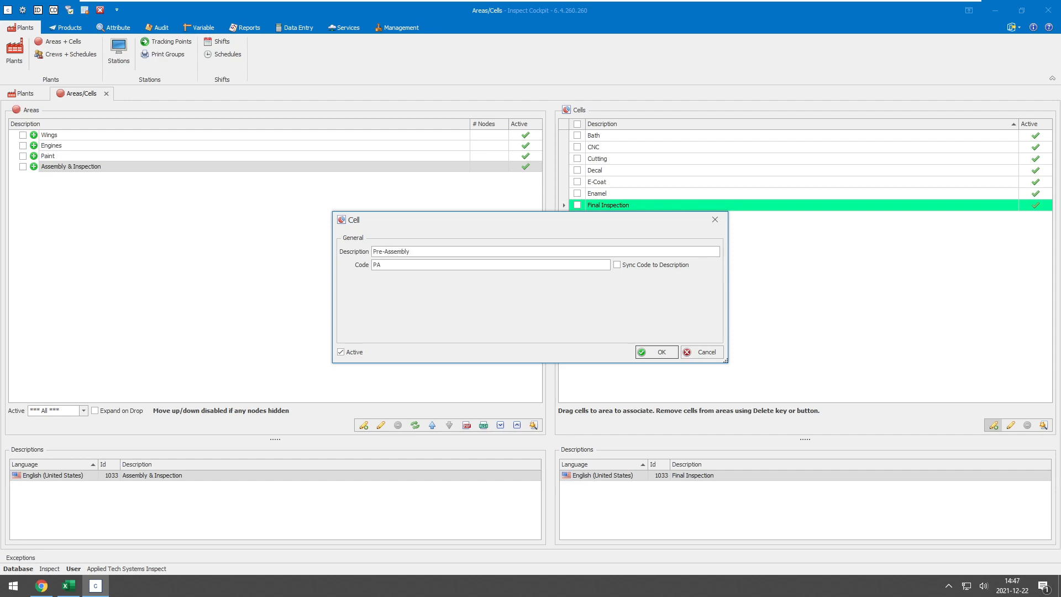
key(Return)
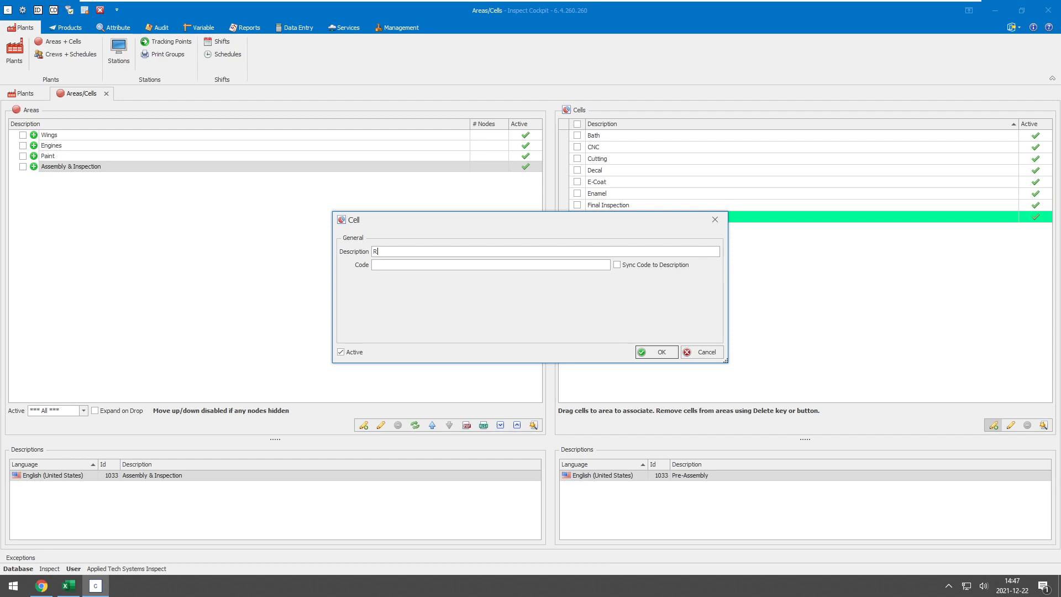
- Create the cells Repair with code RP and Sanding with code SAND
text(RP)
key(Return)
text(Sanding)
text(SAND)
key(Return)
- Create the cells Shipping with code SHIP and Oven with code OV
text(Shipping)
key(Tab)
text(SHI)
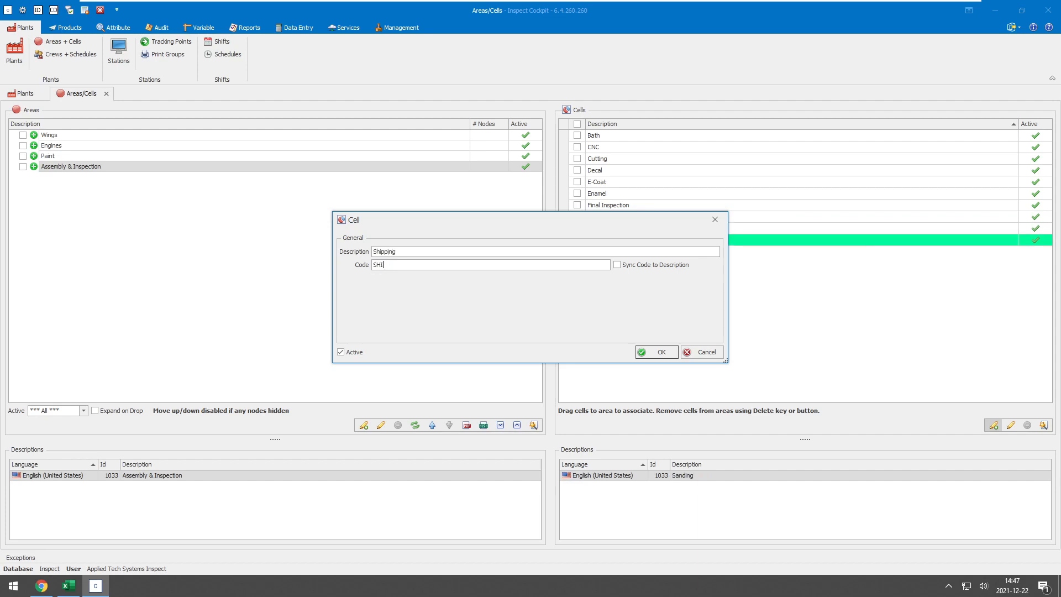
text(P)
key(Return)
text(O)
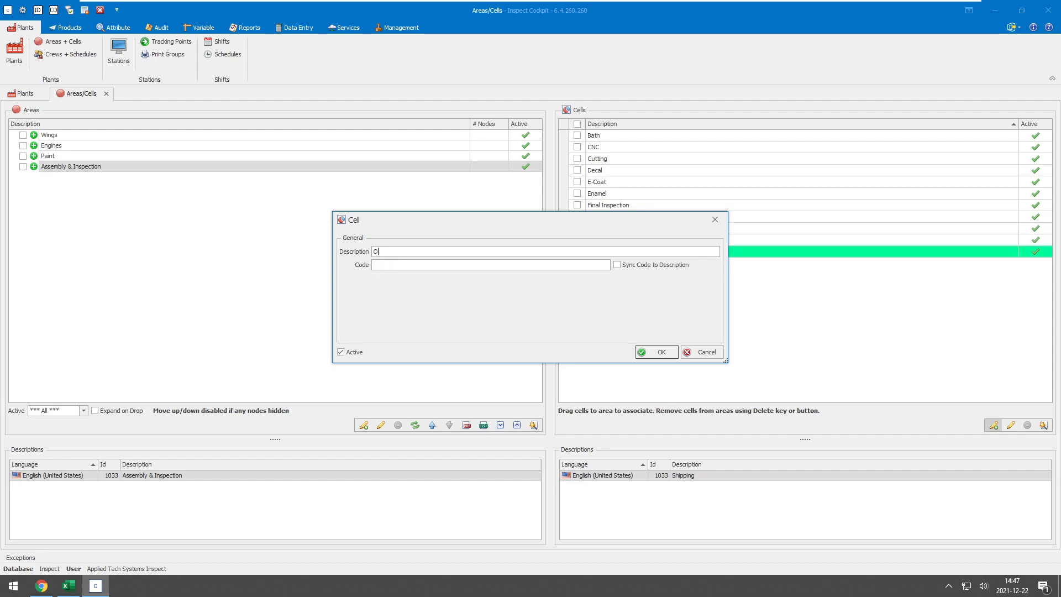
text(ven)
key(Tab)
text(OV)
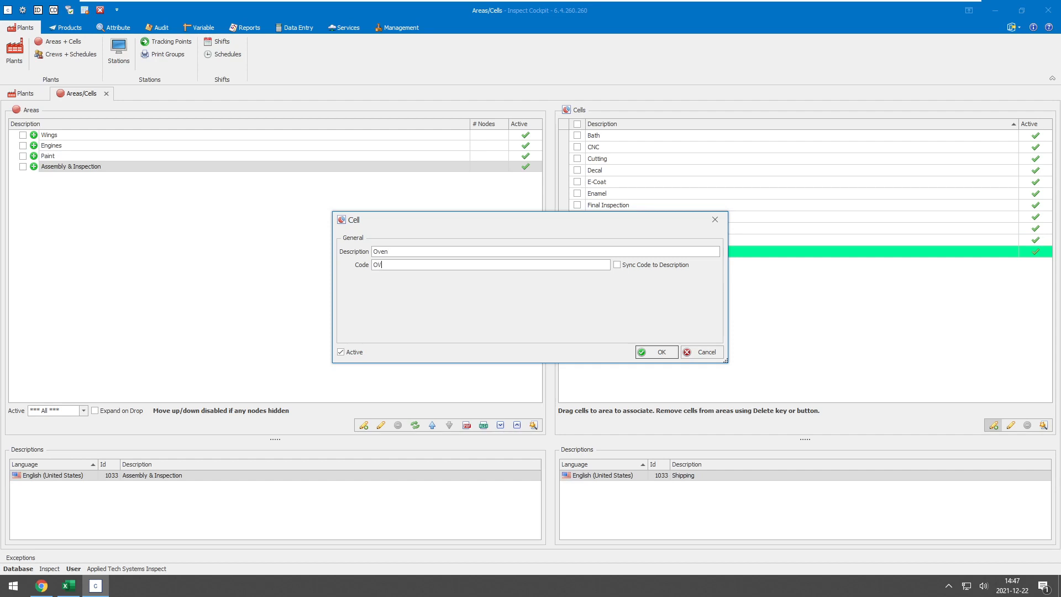
key(Return)
- Create the cell Welding with code WEL and finish adding cells
text(Welding)
key(Tab)
text(WEL)
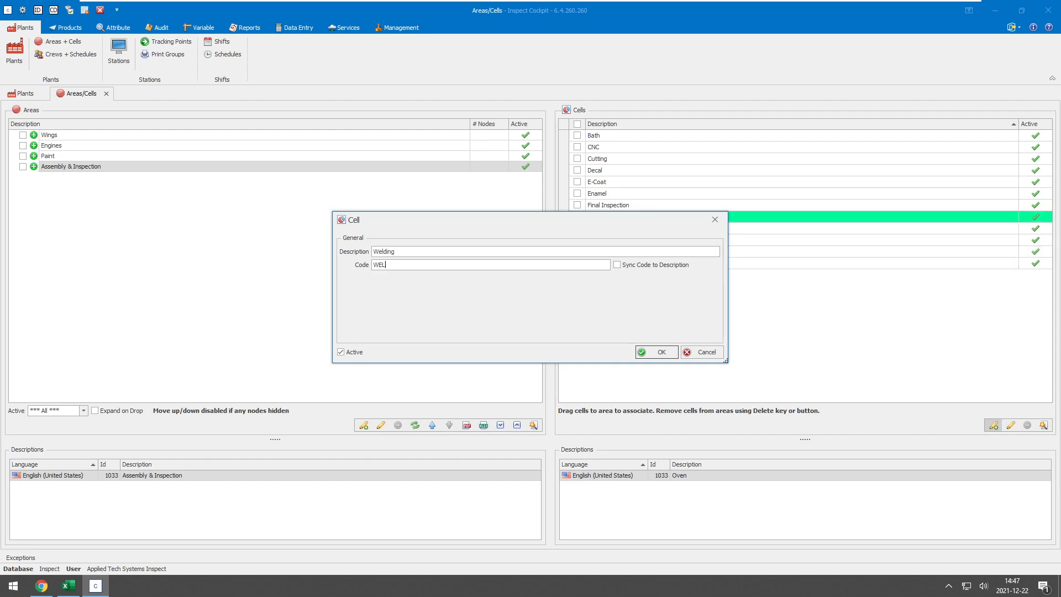
key(Return)
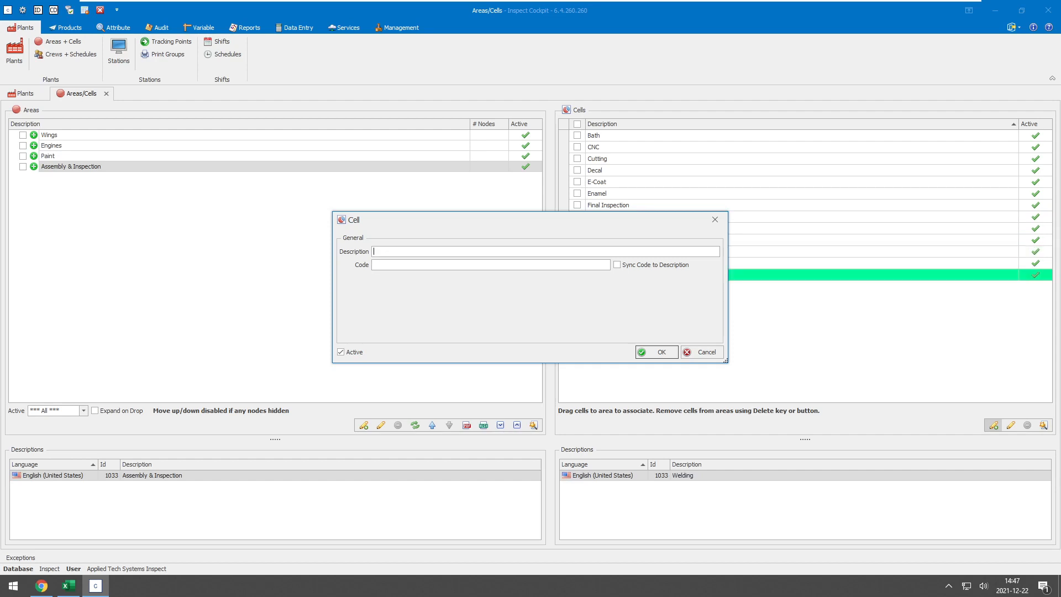
click(706, 352)
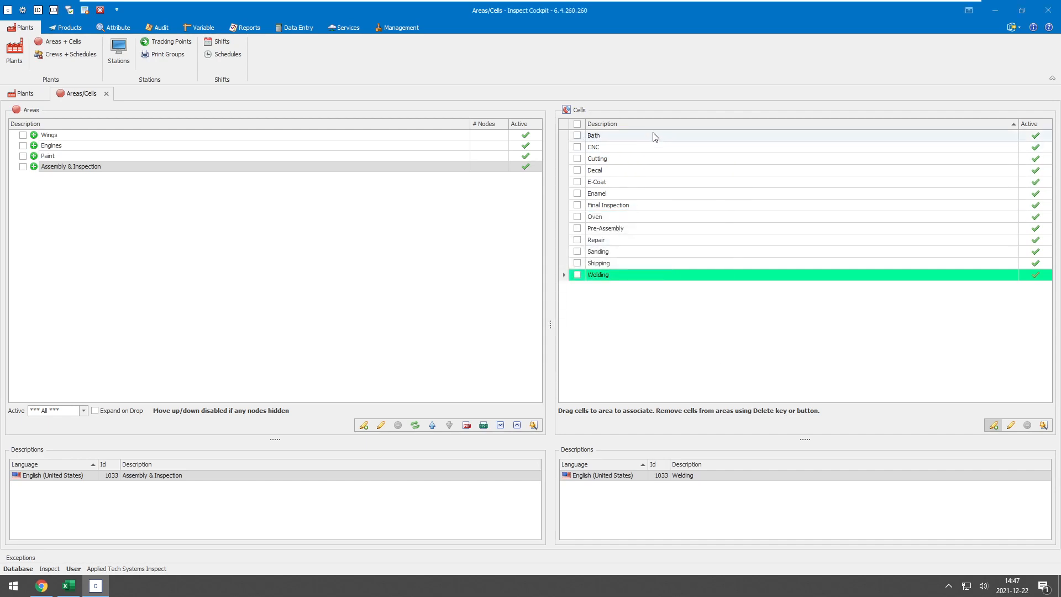
- Check the area-to-cell assignments in the Excel workbook and assign CNC, Cutting, Repair and Welding to the Wings area in Inspect Cockpit
click(69, 586)
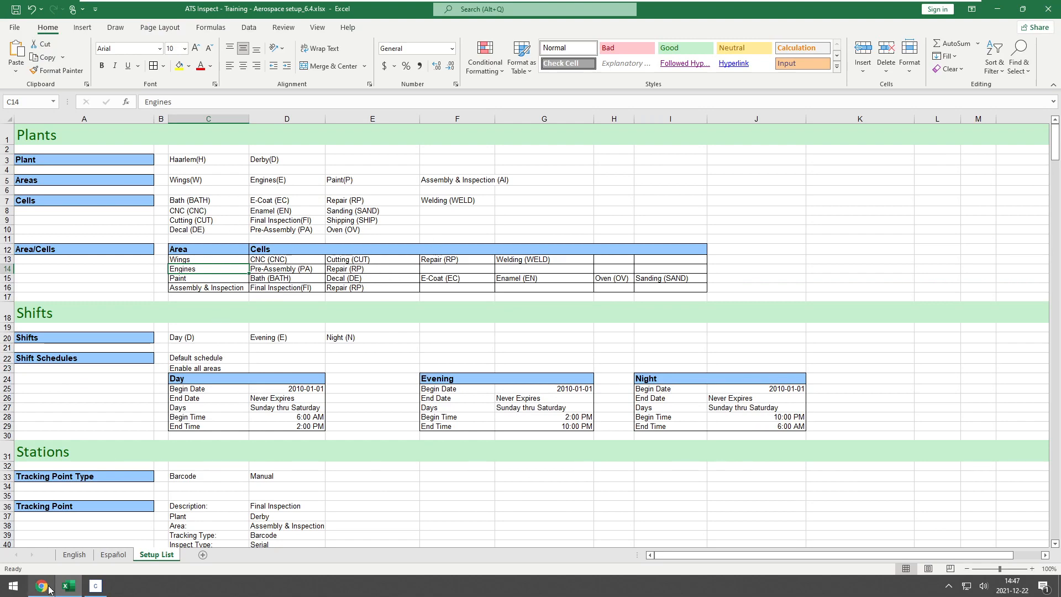
click(96, 587)
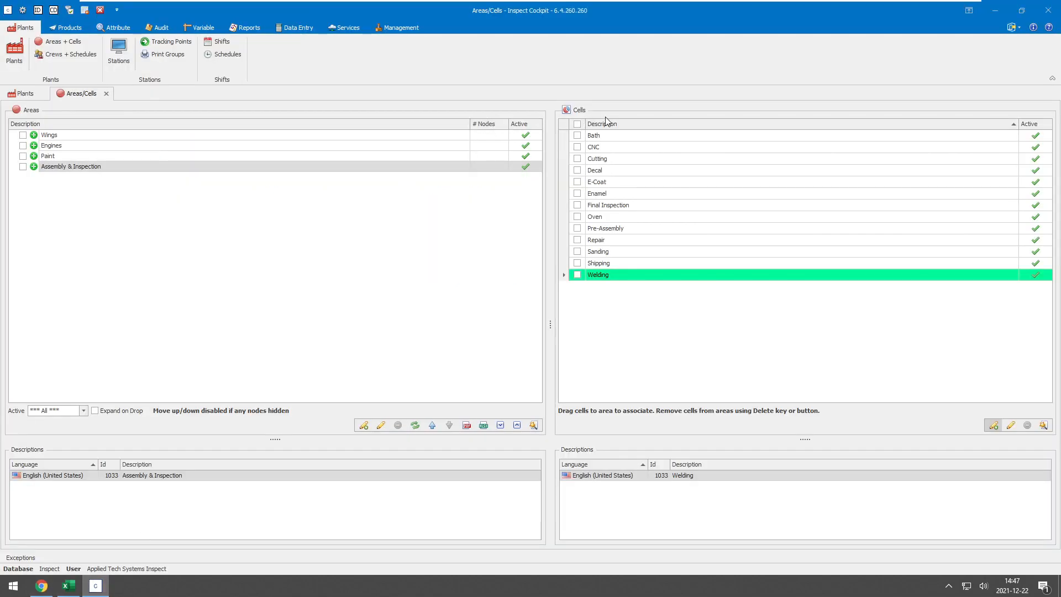
click(577, 147)
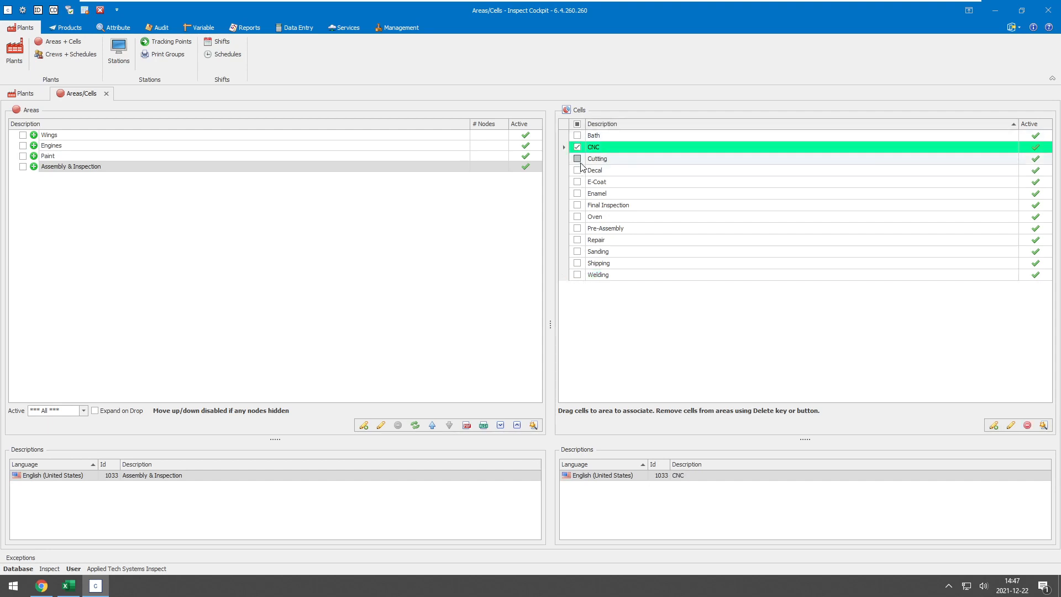
click(578, 159)
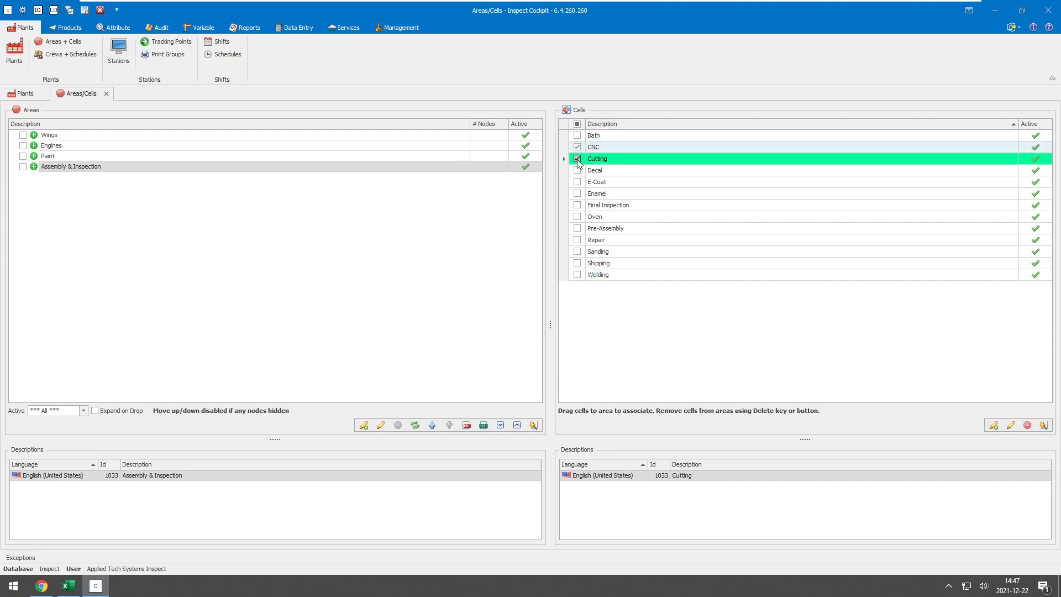
click(578, 240)
click(577, 274)
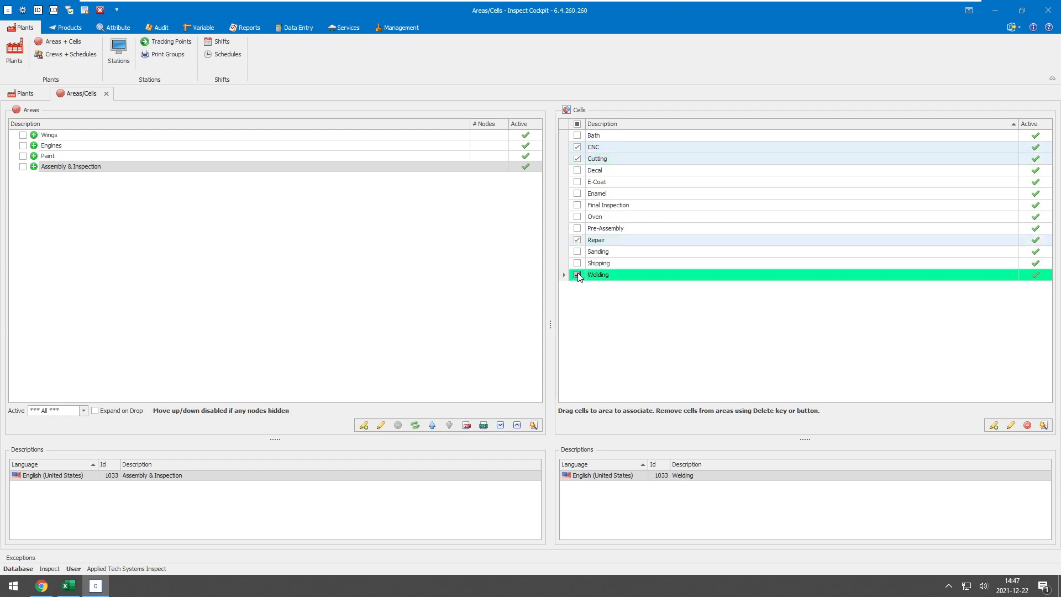
drag(608, 241, 63, 140)
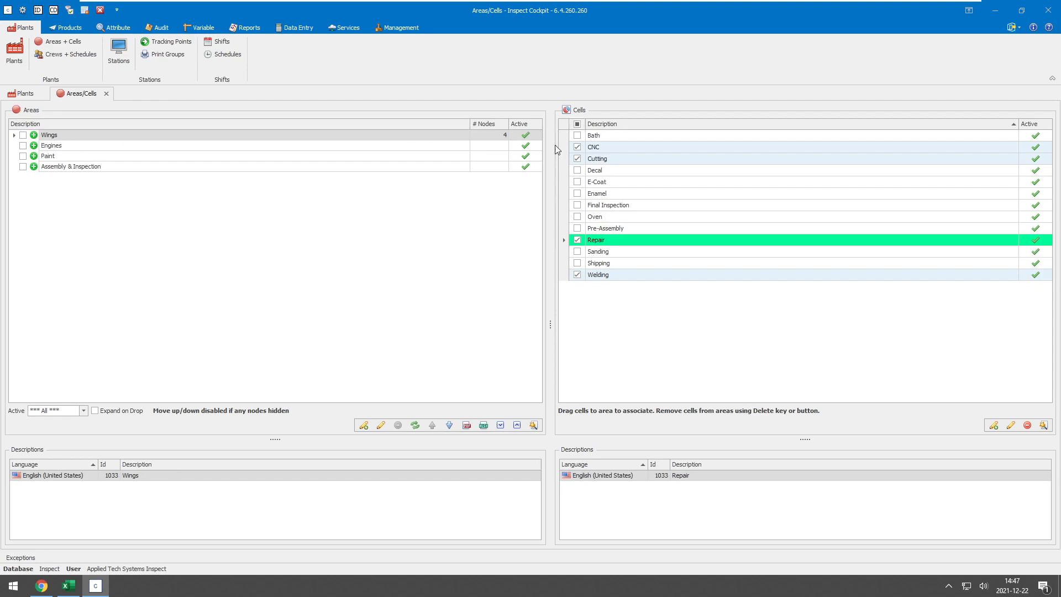
- Clear the cell selection and assign Pre-Assembly and Repair to the Engines area
click(578, 124)
click(577, 124)
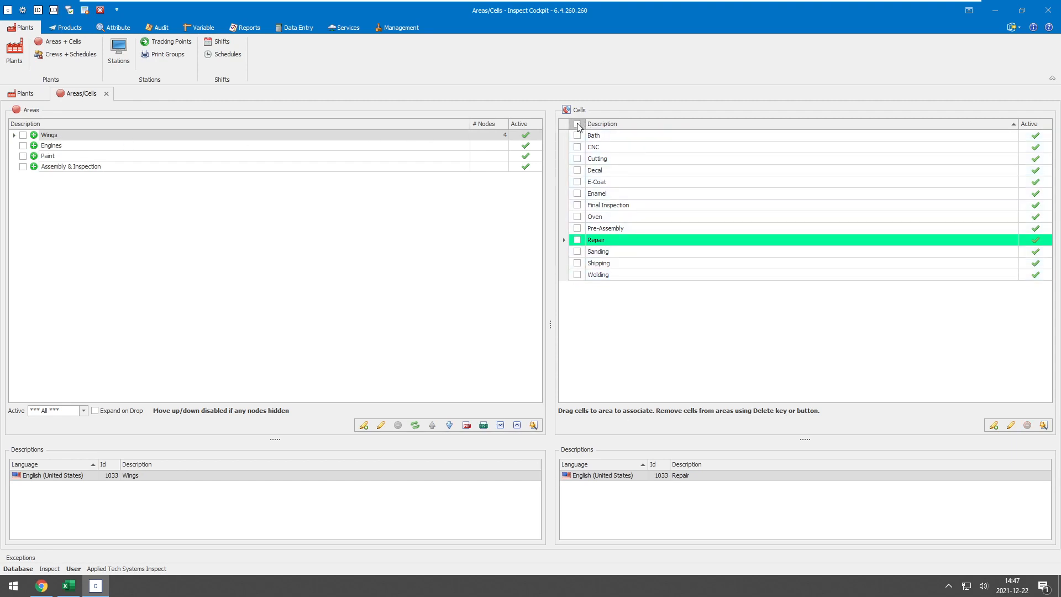
click(578, 229)
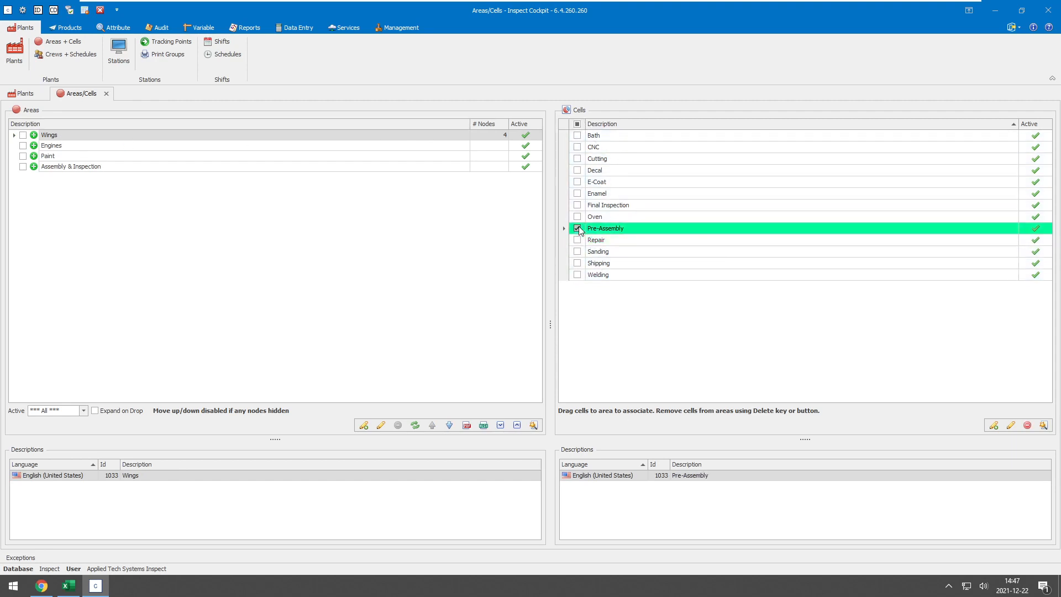
click(578, 240)
drag(605, 228, 51, 145)
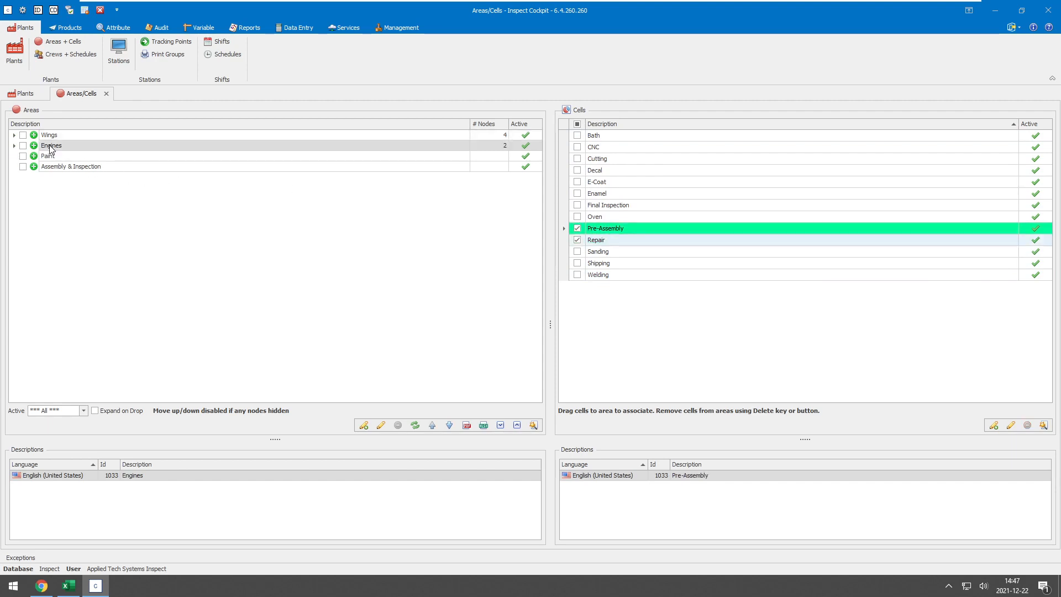
- Clear the cell selection and assign Bath, Decal, E-Coat, Enamel, Oven and Sanding to the Paint area
click(576, 228)
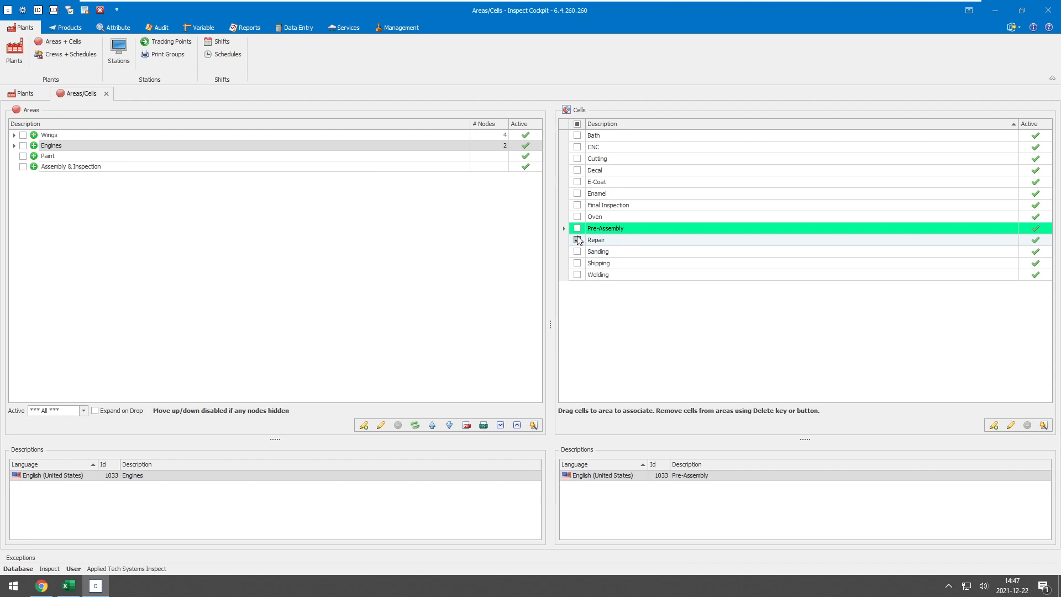
click(577, 239)
click(577, 136)
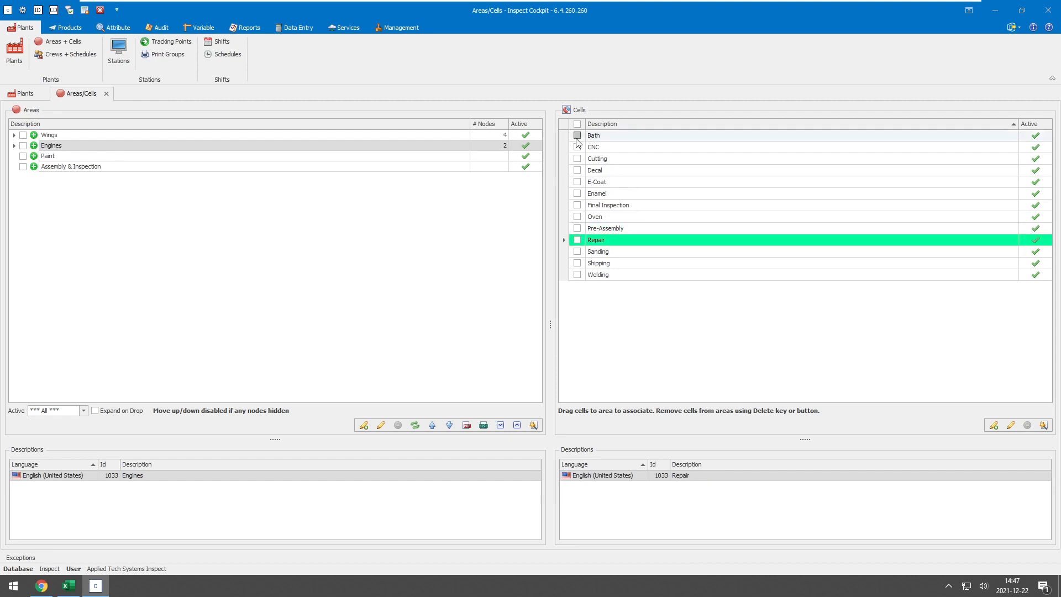
click(578, 170)
click(577, 181)
click(578, 193)
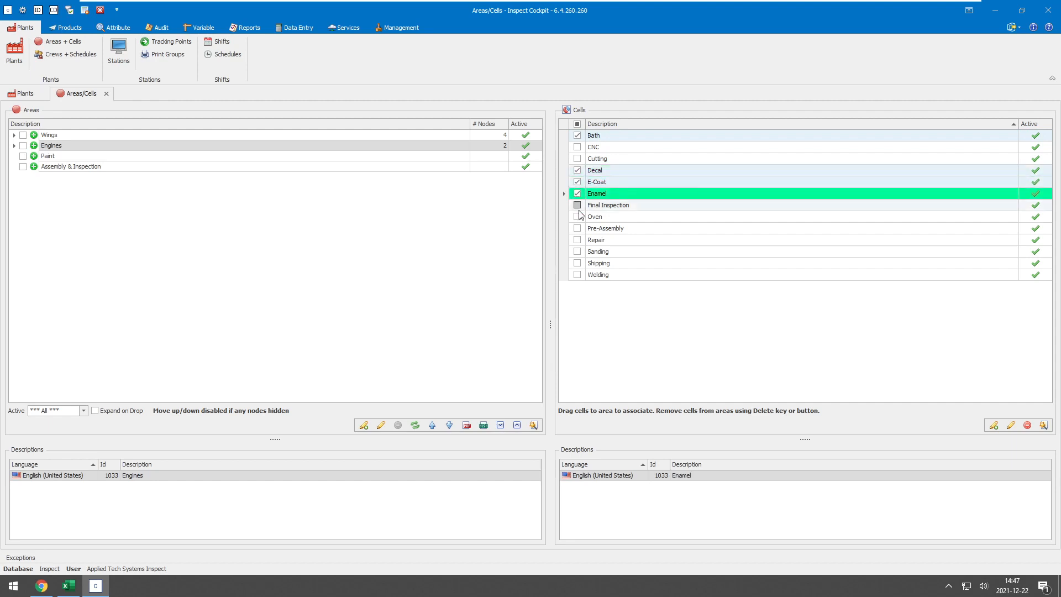
click(578, 217)
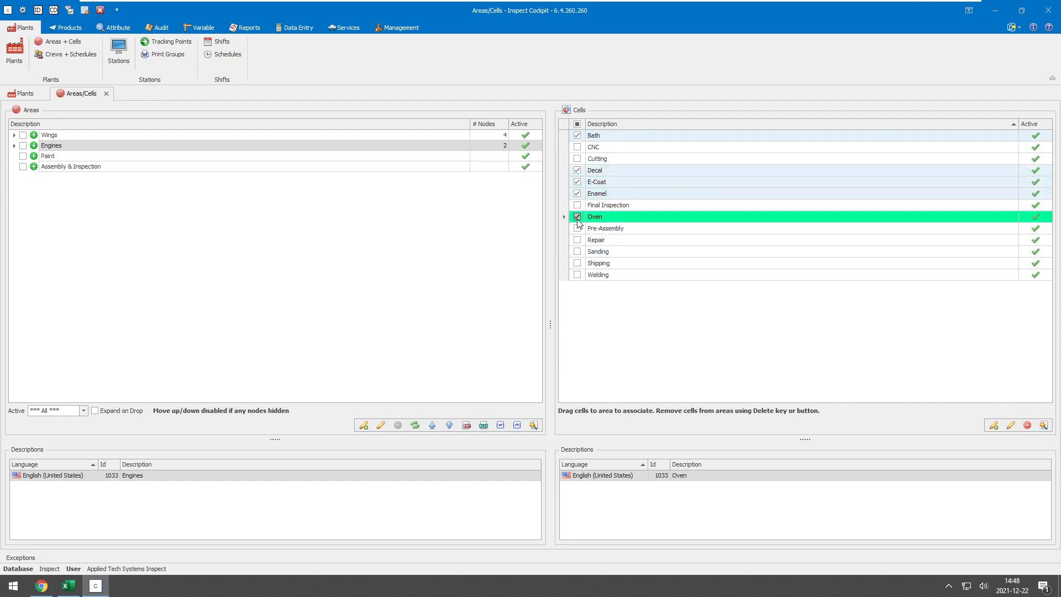
click(578, 252)
mouse_move(600, 254)
mouse_down()
mouse_move(34, 161)
mouse_move(50, 161)
mouse_up()
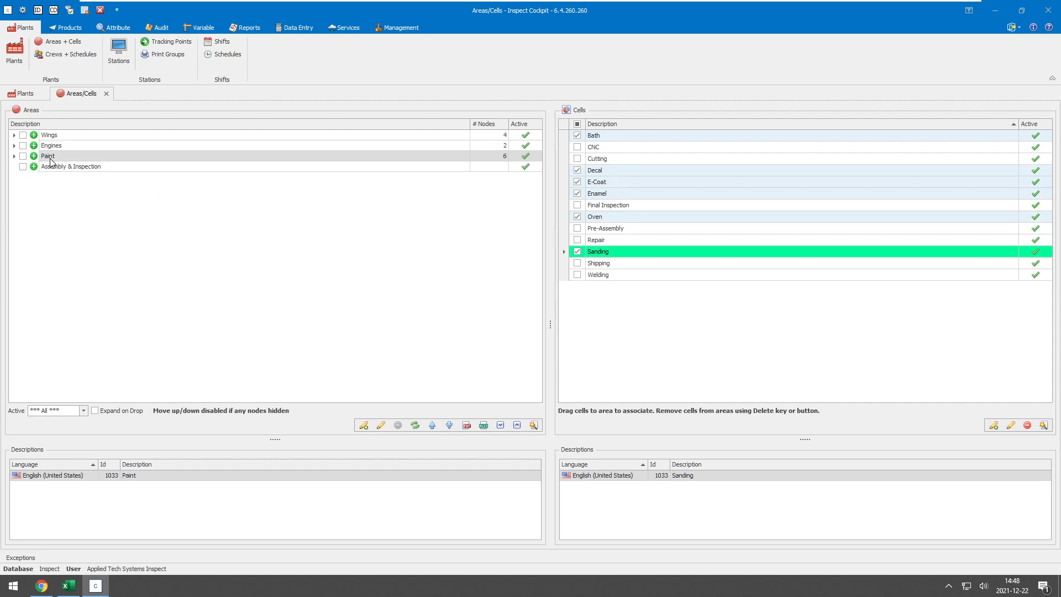
- Clear the cell selection and assign Final Inspection and Repair to the Assembly & Inspection area
click(578, 125)
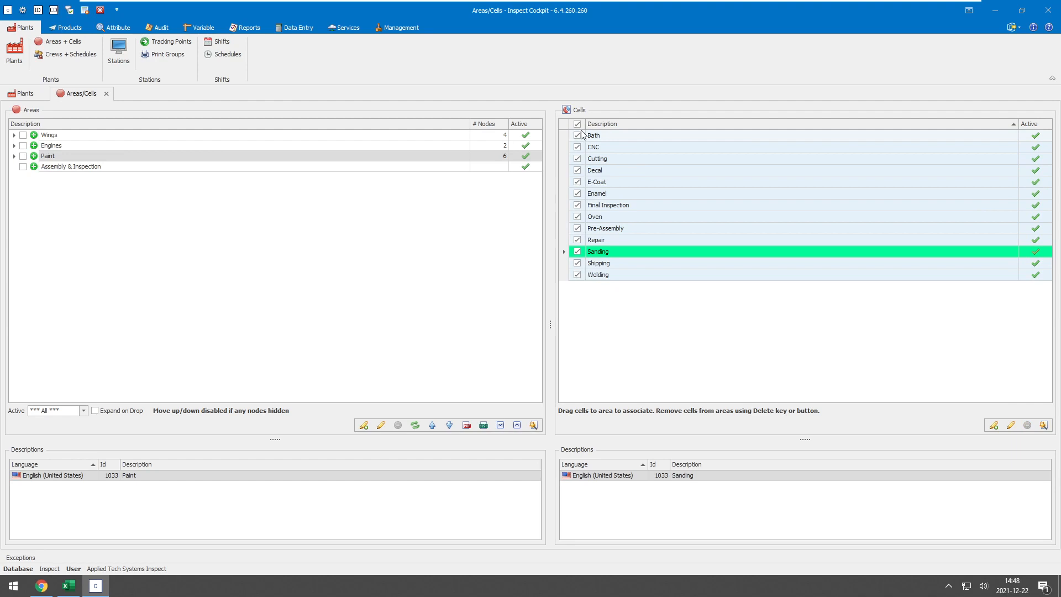
click(577, 125)
click(577, 205)
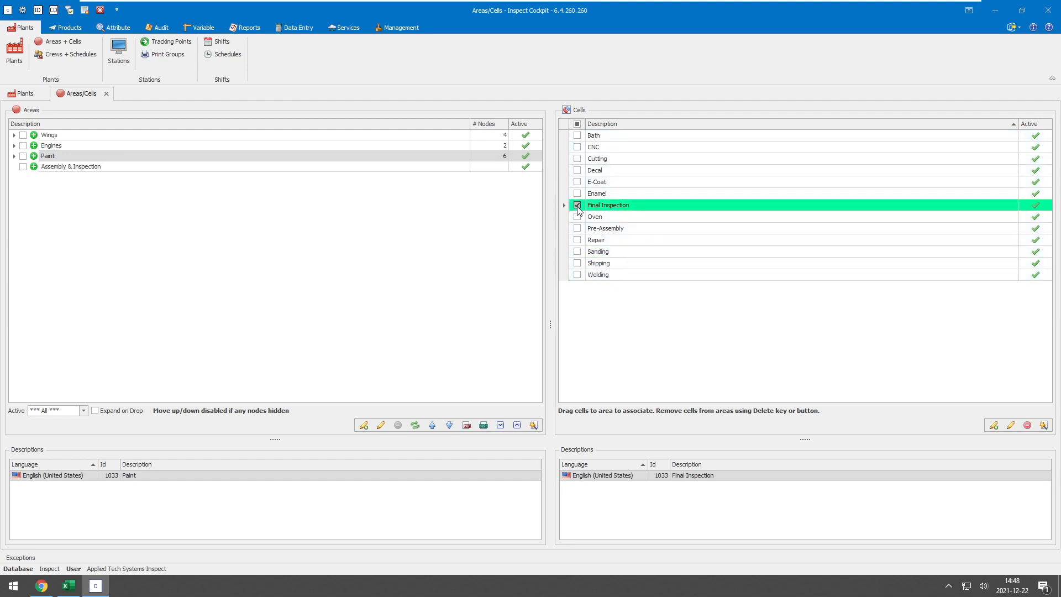
click(578, 240)
drag(619, 206, 103, 167)
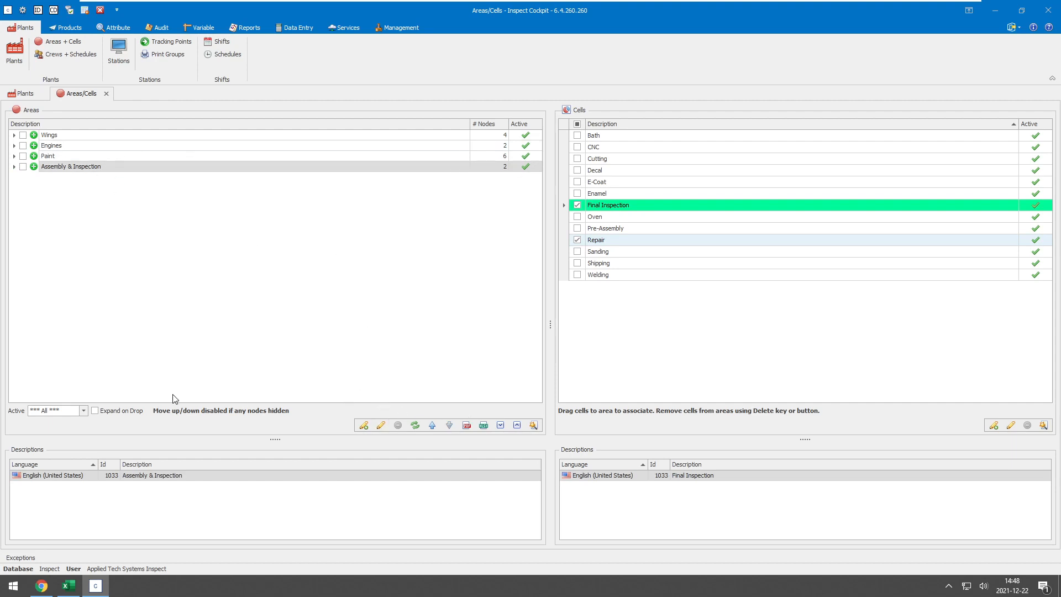
- Enable Expand on Drop and expand all areas to show their assigned cells
click(96, 412)
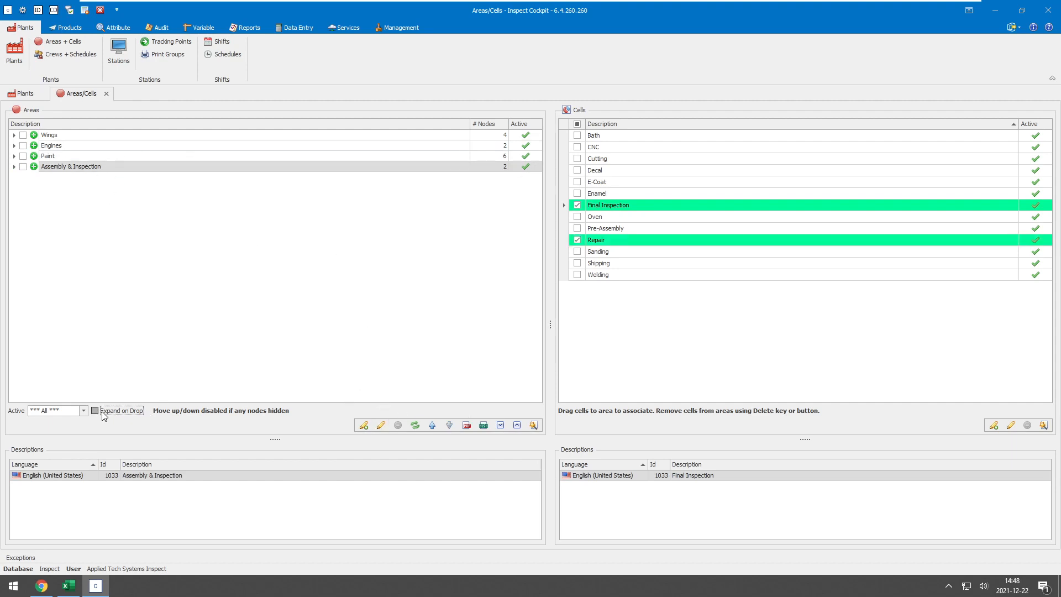
click(15, 166)
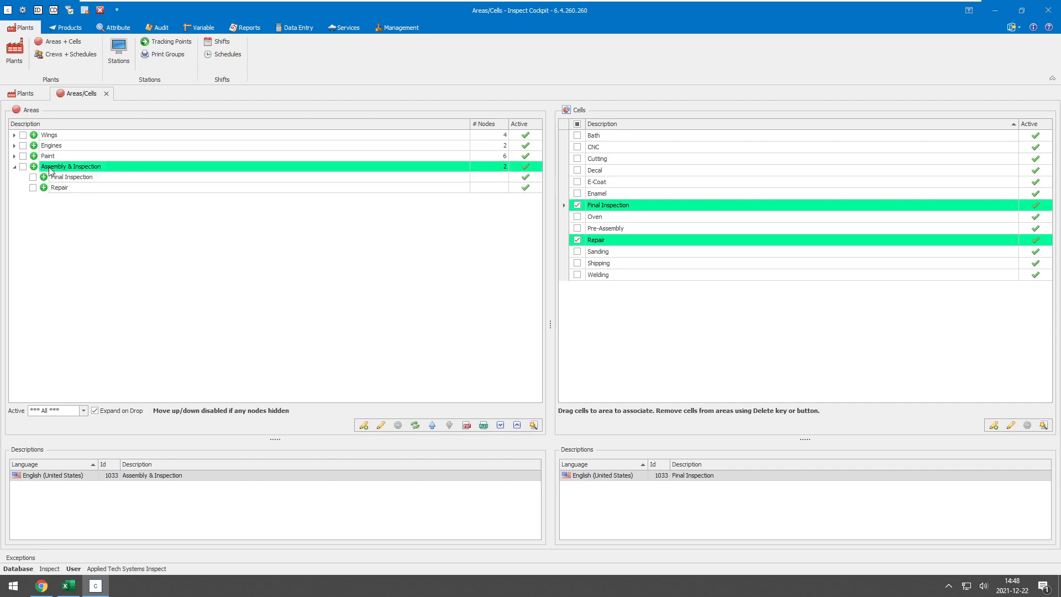
click(500, 425)
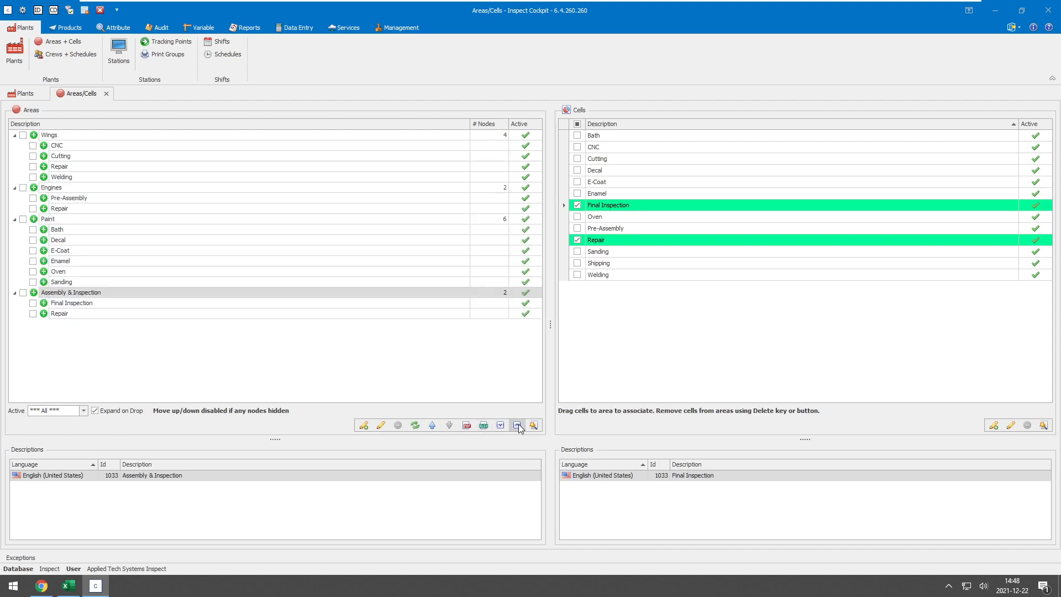
- Refresh the areas list and expand the Wings area to review its assigned cells
click(517, 425)
click(501, 425)
click(415, 425)
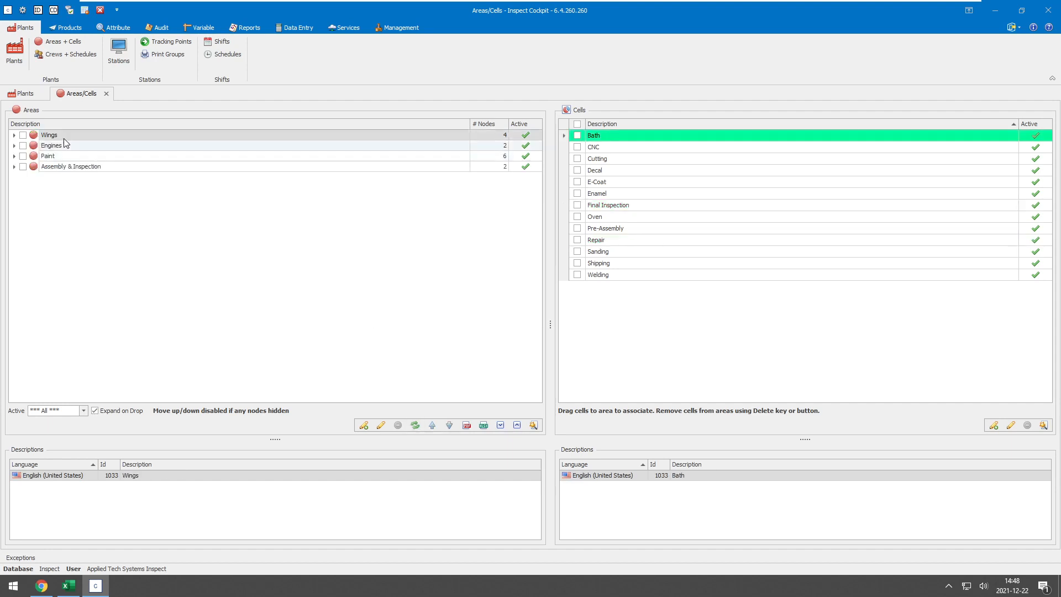
click(15, 136)
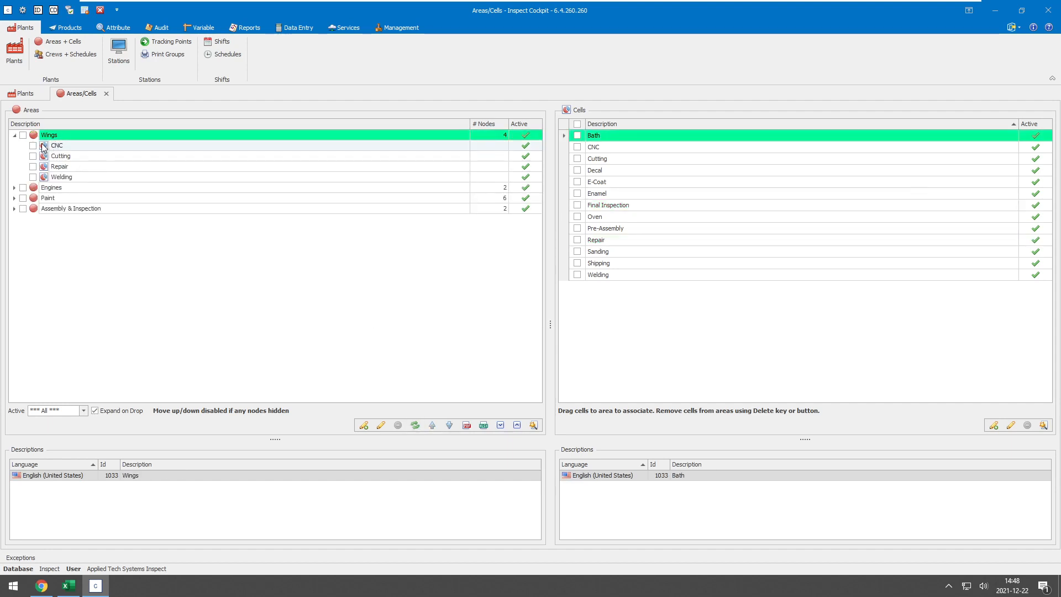